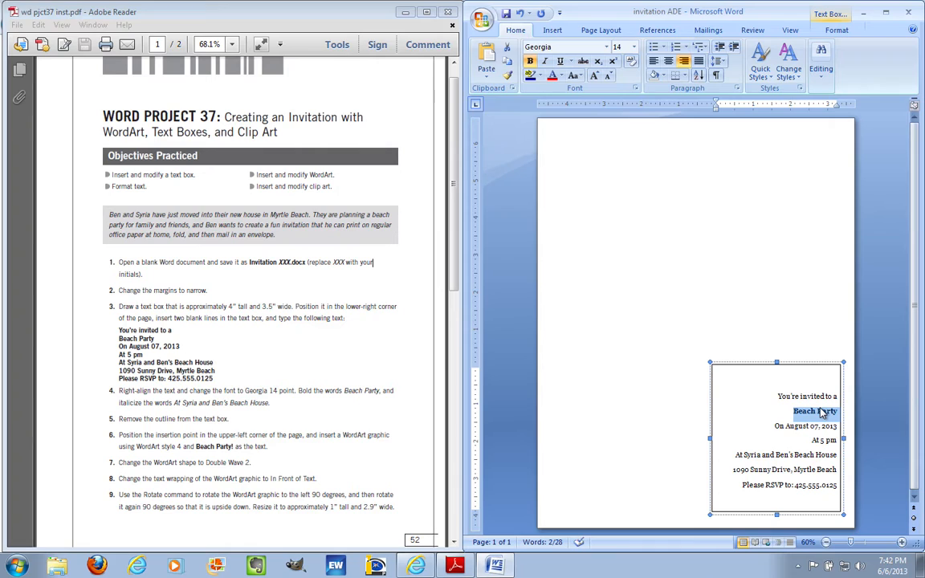
Italicize the beach house line in the invitation text box, leaving it without bold
triple_click(799, 463)
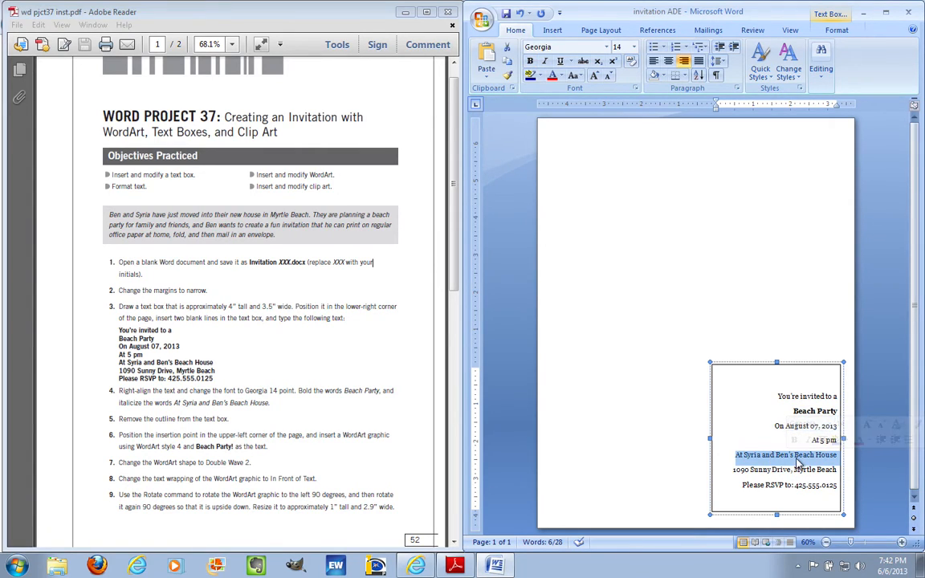
key(ctrl+b)
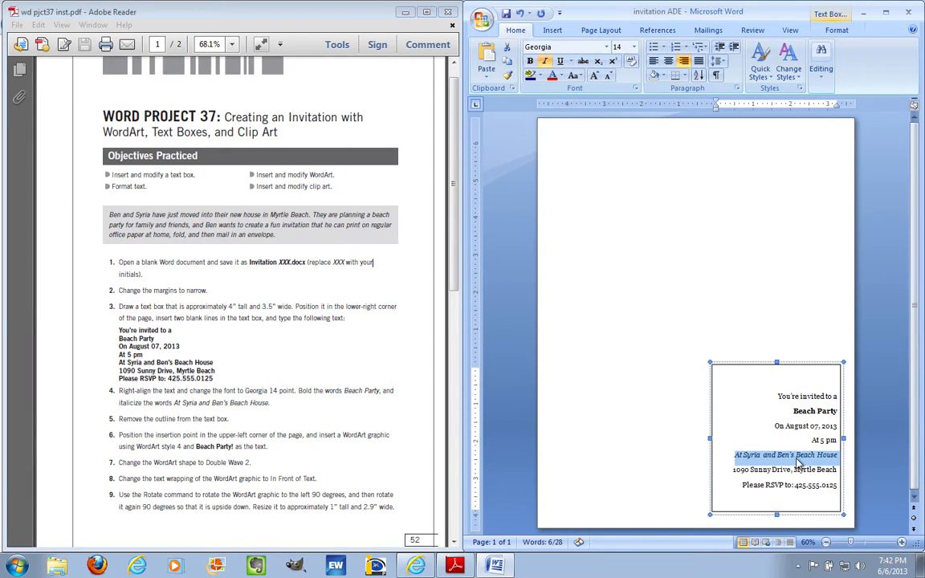
key(ctrl+b)
key(ctrl+i)
click(770, 382)
click(778, 425)
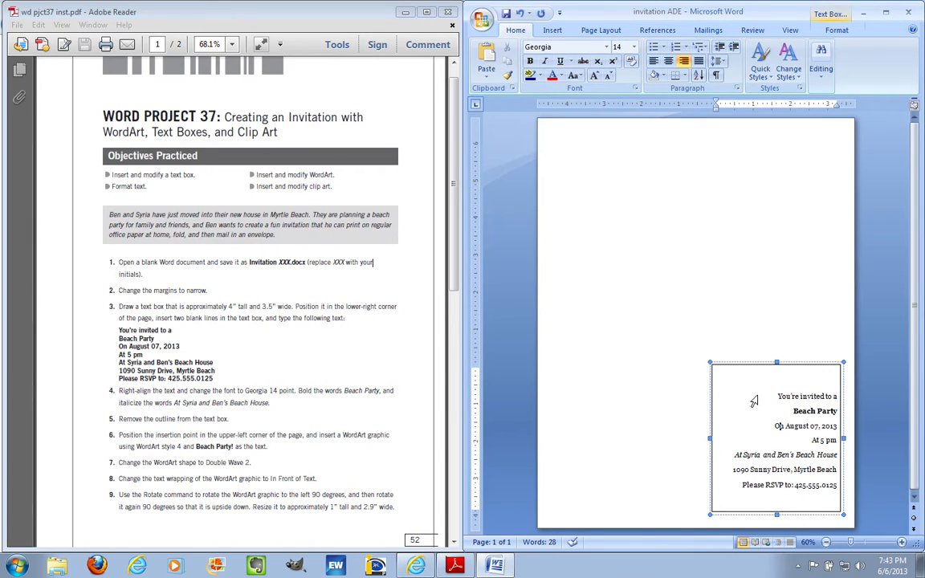
Remove the outline from the invitation text box by setting its line color to No Color
click(744, 367)
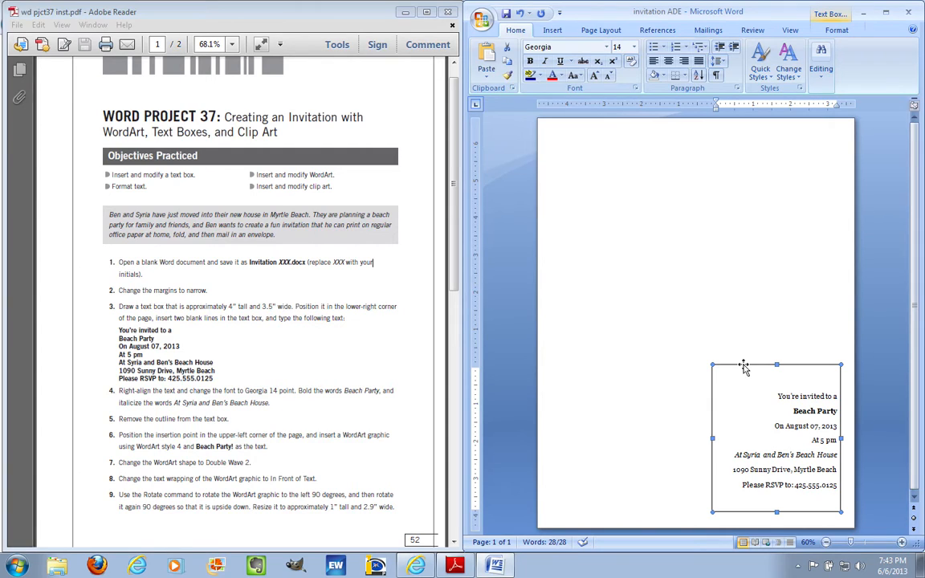
right_click(744, 368)
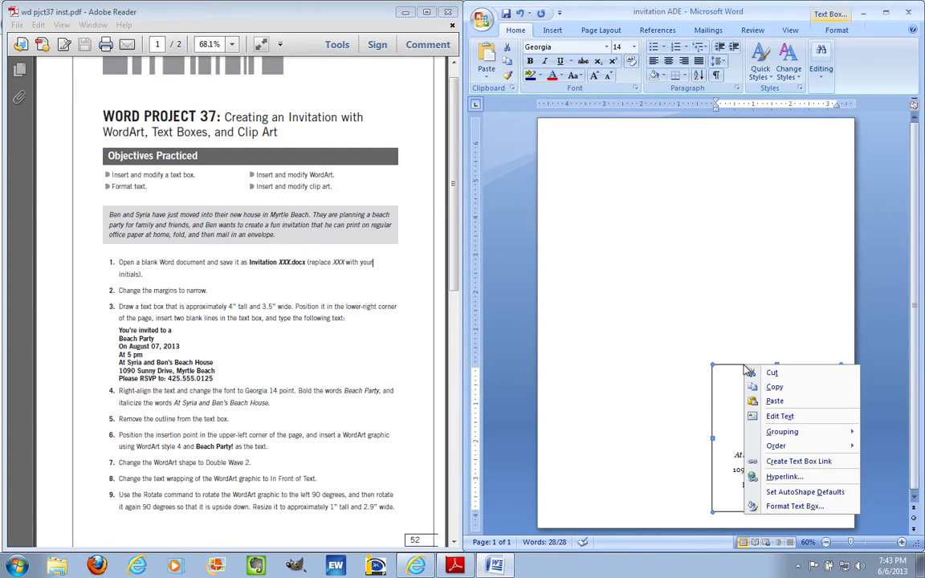
click(818, 507)
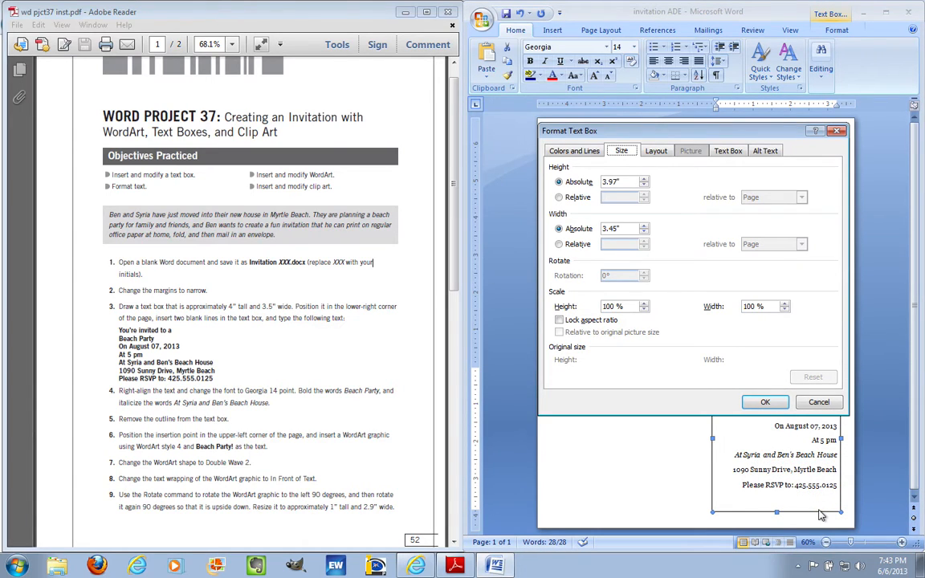
click(583, 158)
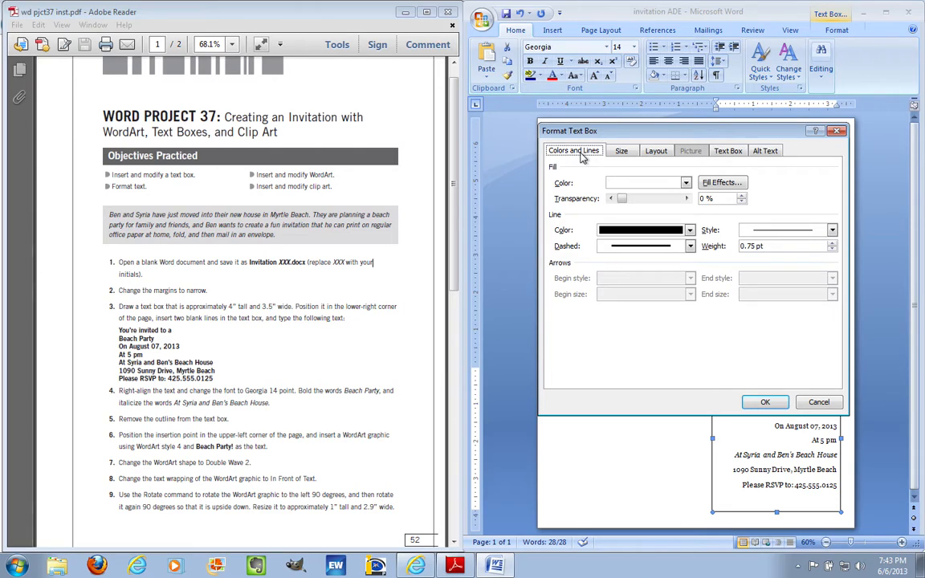
click(627, 233)
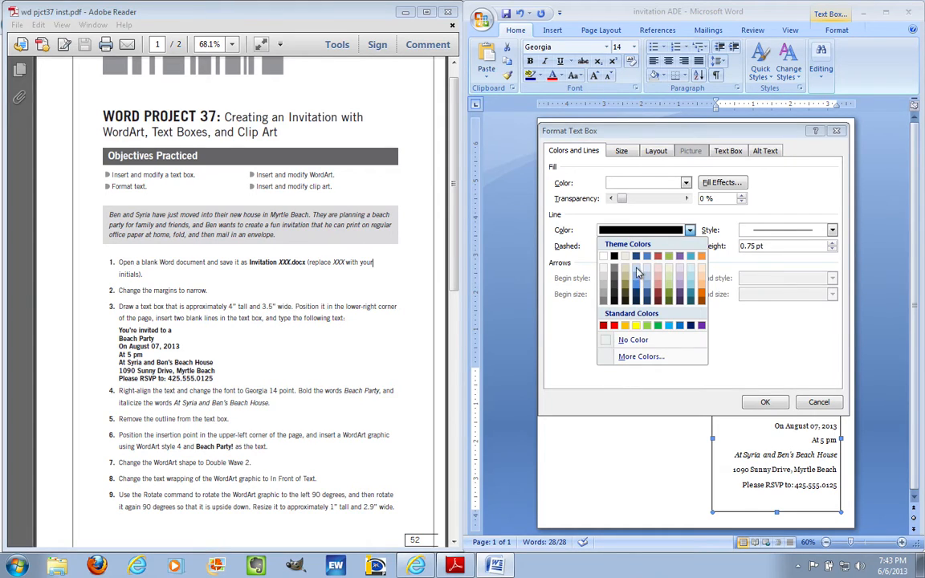
click(635, 342)
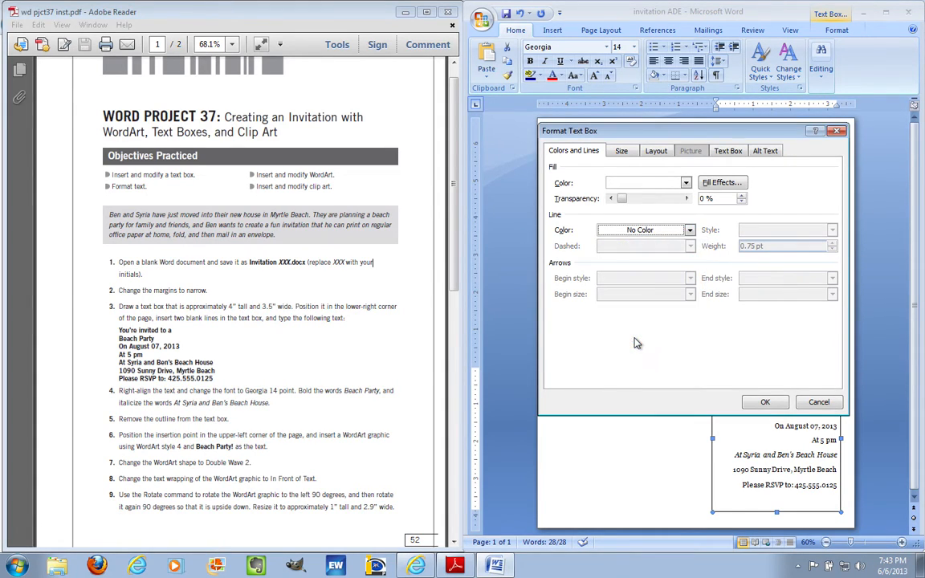
click(765, 403)
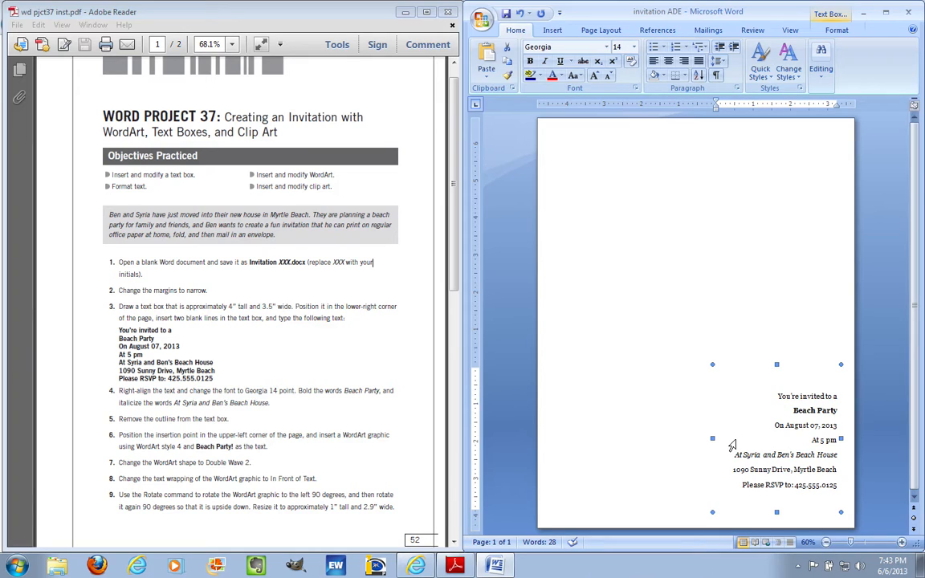
Insert a WordArt graphic in WordArt style 4 at the start of the page with the text "Beach Party!"
click(751, 263)
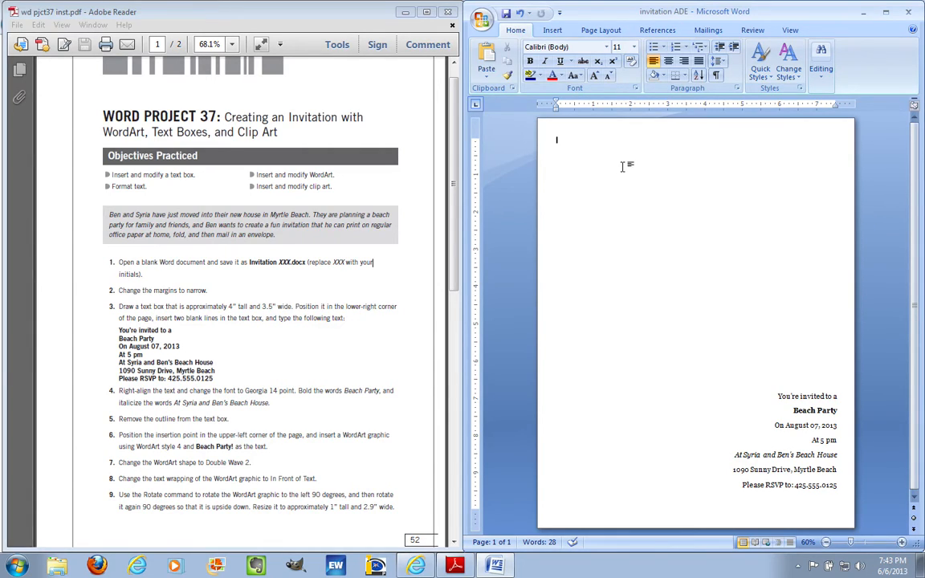
click(547, 30)
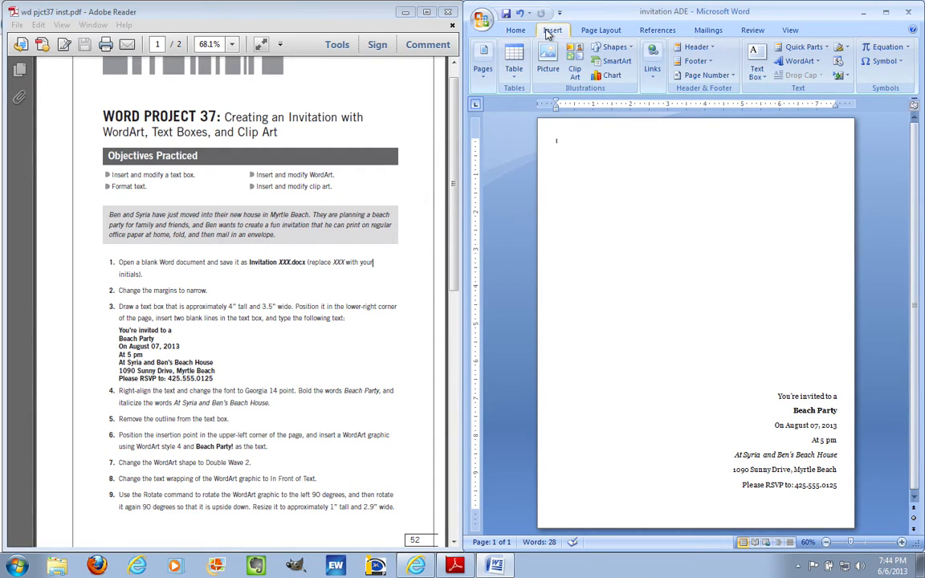
click(801, 62)
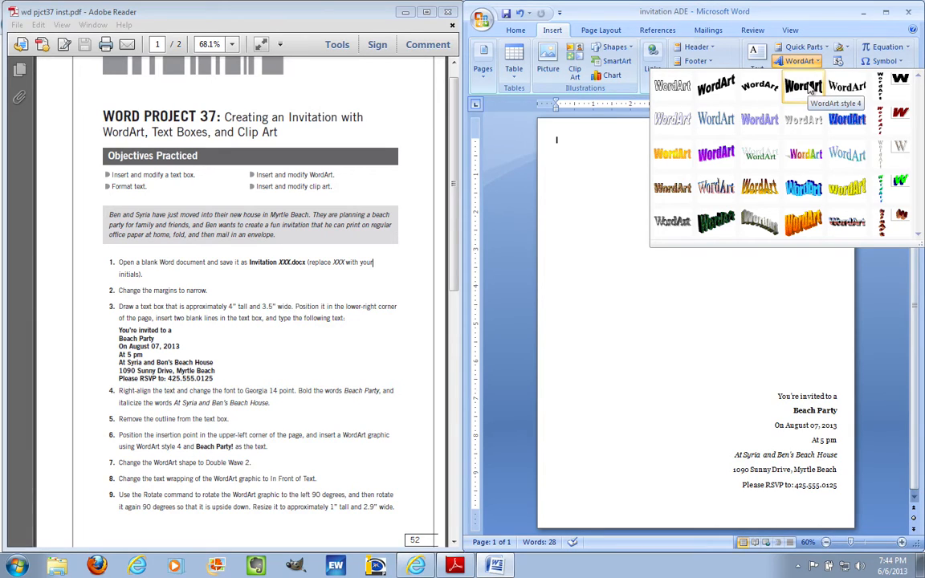
click(806, 87)
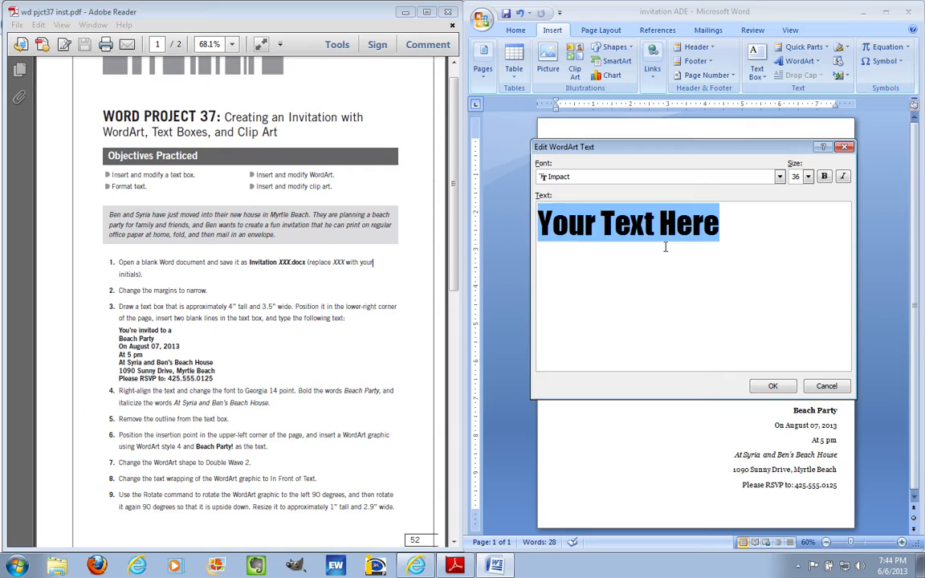
text(Beach Party)
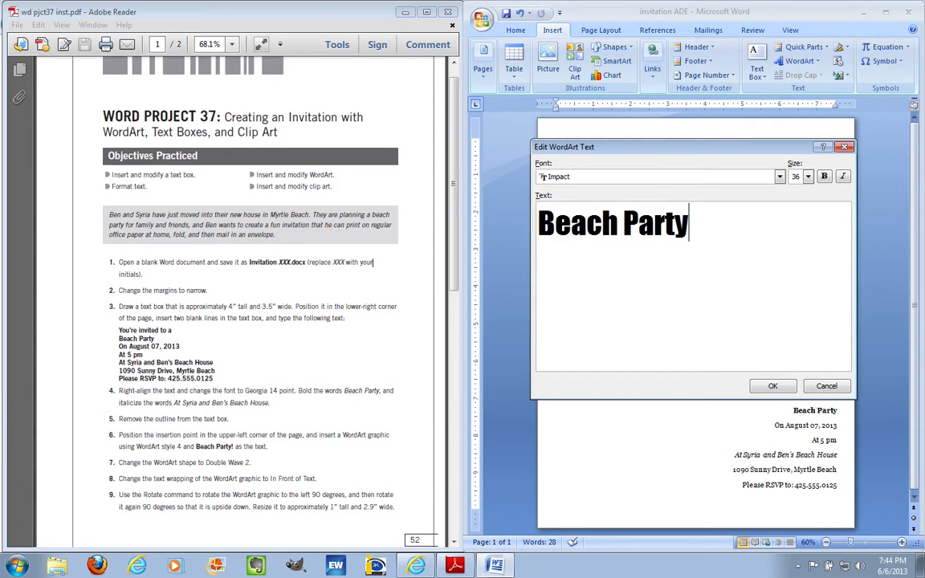
text(!)
click(765, 387)
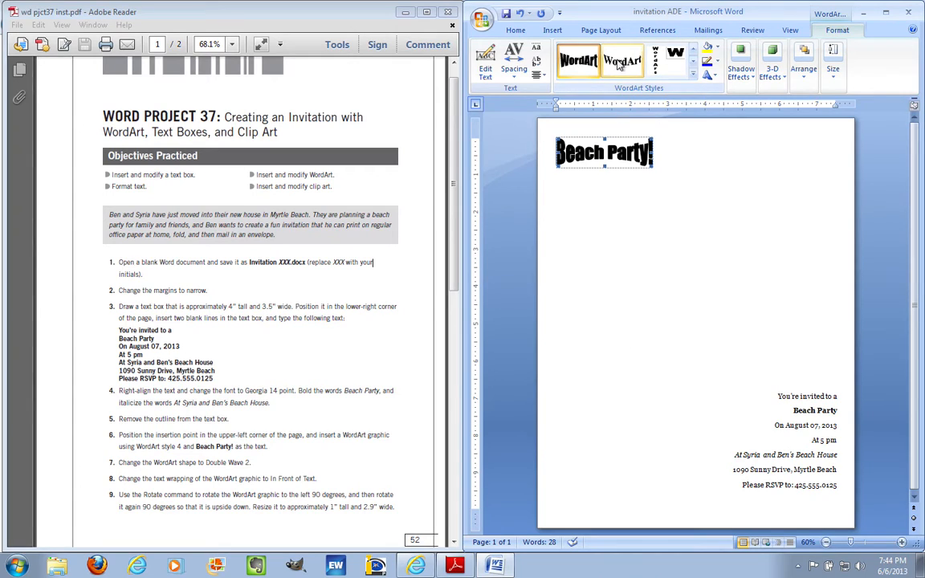
Change the shape of the "Beach Party!" WordArt to Double Wave 2
click(717, 78)
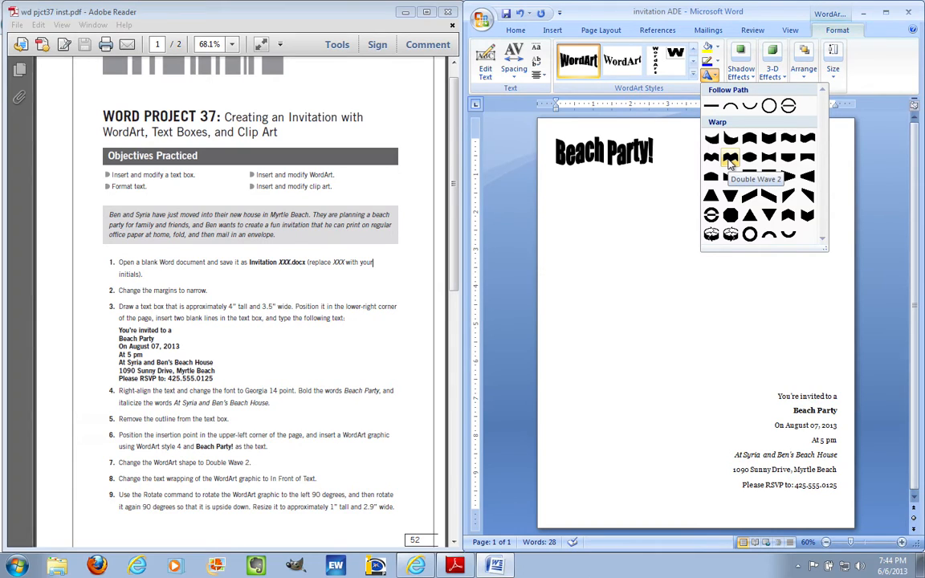
click(730, 159)
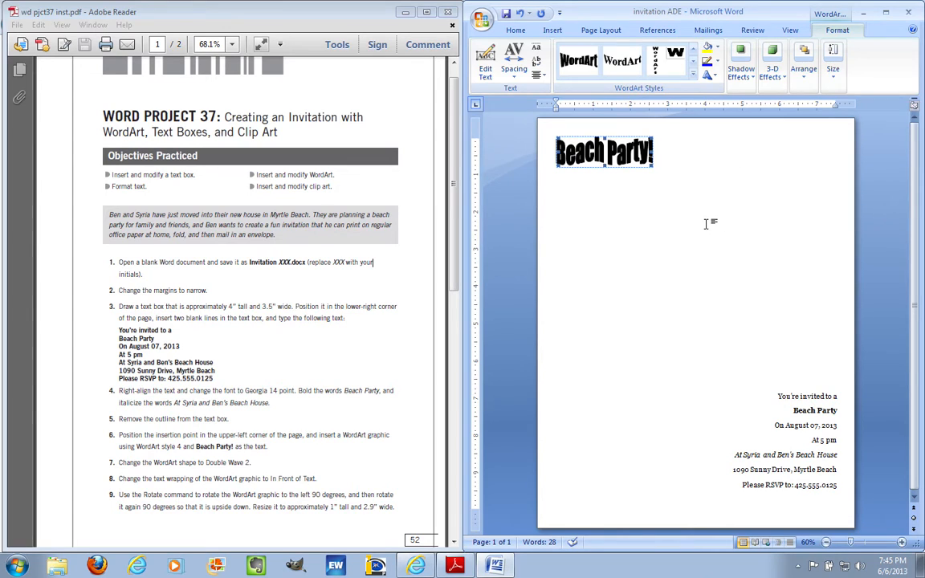
click(638, 200)
click(623, 163)
right_click(627, 163)
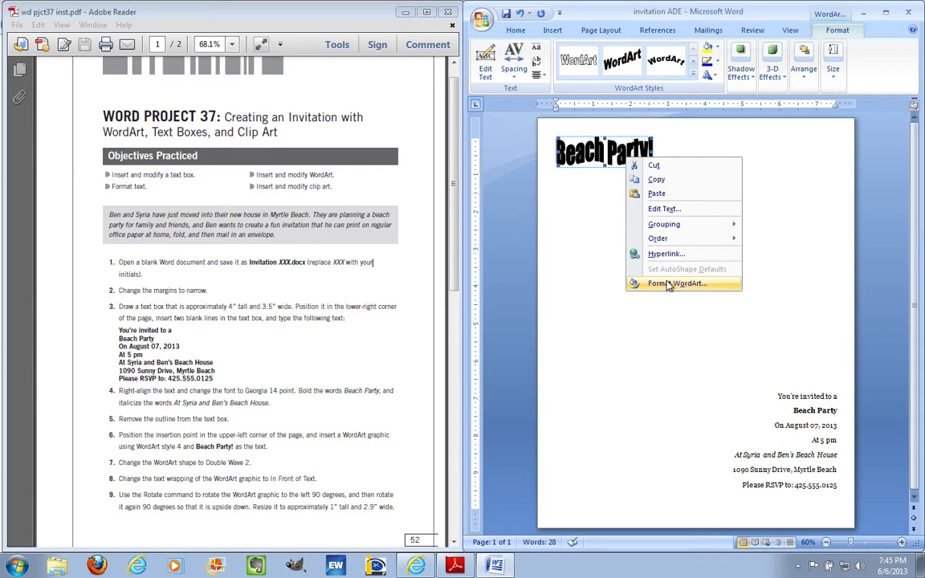
click(669, 284)
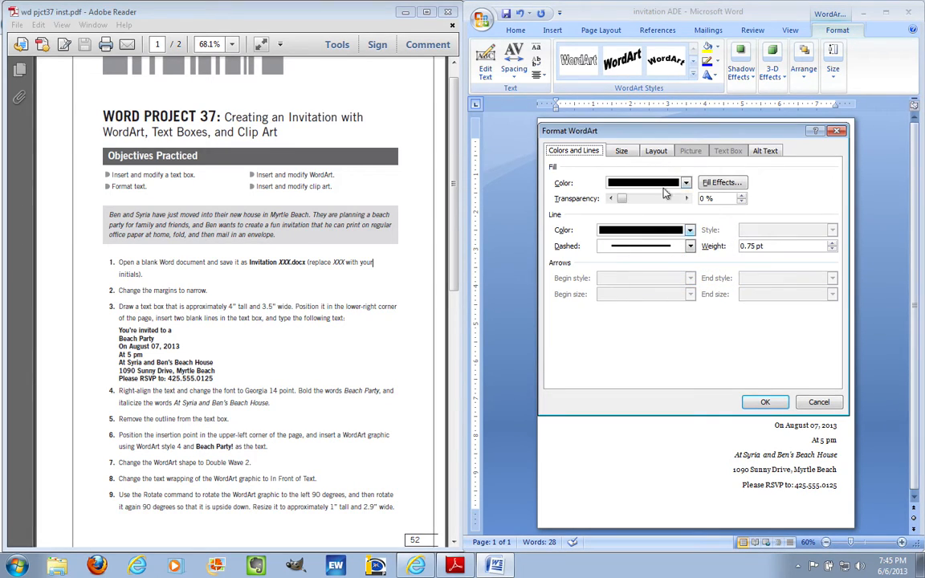
click(655, 151)
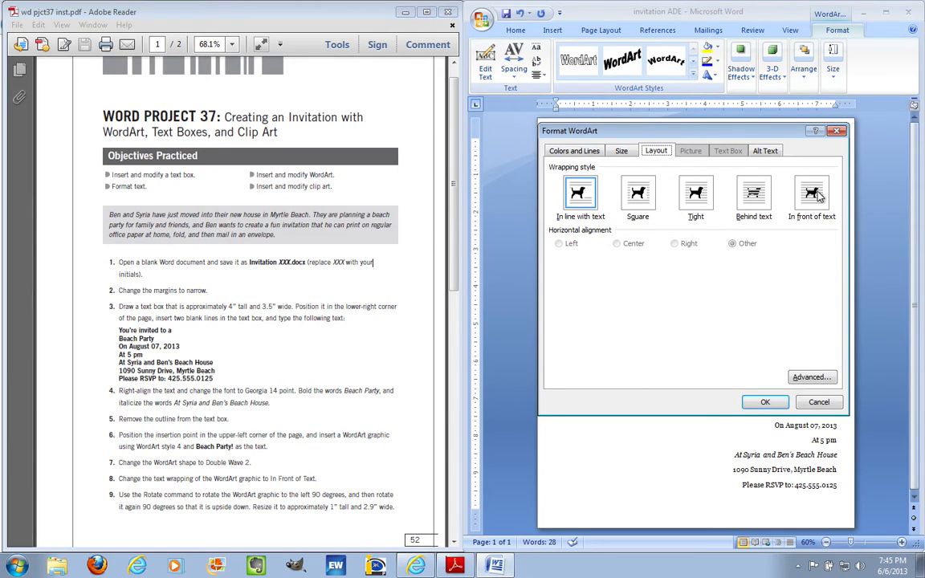
click(819, 401)
Test the inline WordArt by entering two lines of filler text before it and moving the graphic into that text
click(663, 158)
click(553, 155)
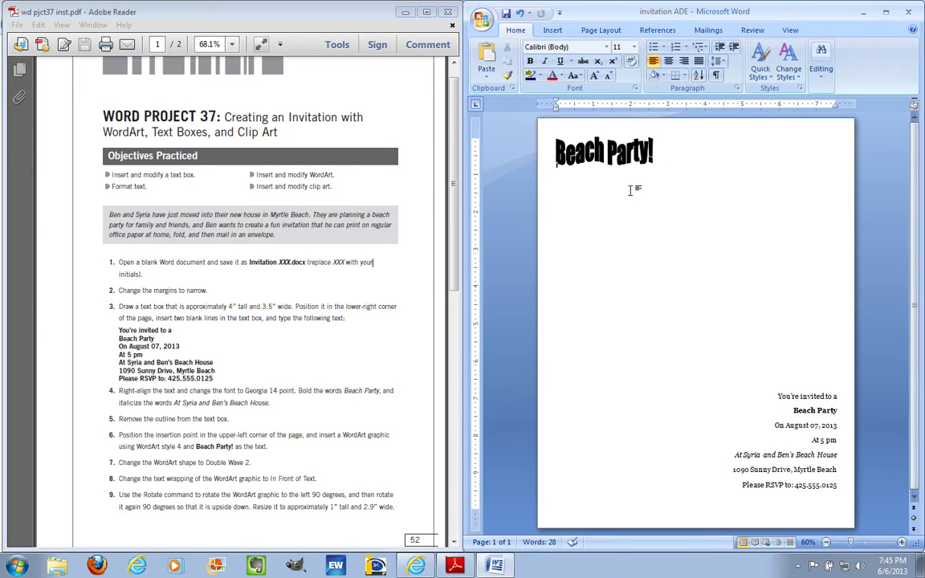
key(Return)
text(asdfasdf;lkjsadf)
key(Return)
text(asd;lkfjasdf;lkj)
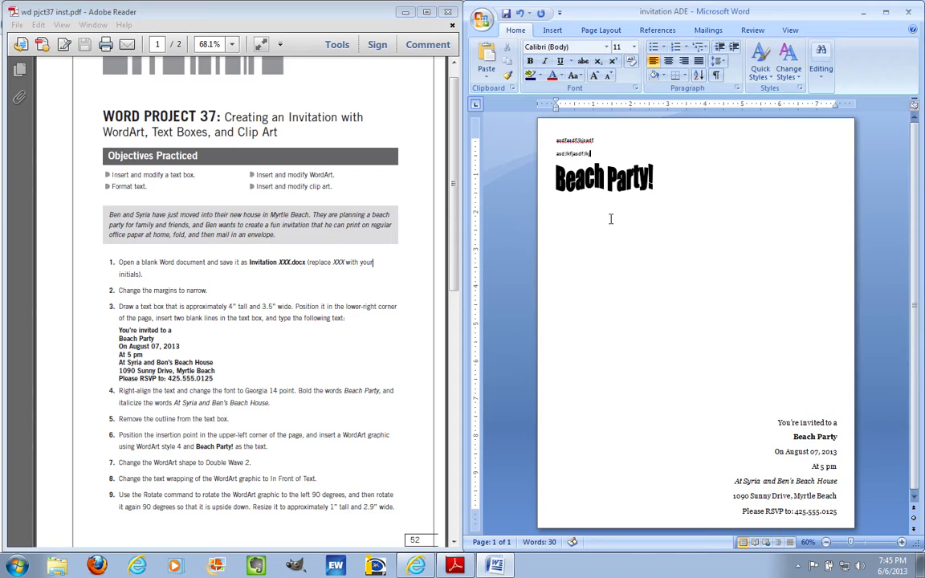
click(570, 177)
drag(571, 175, 560, 150)
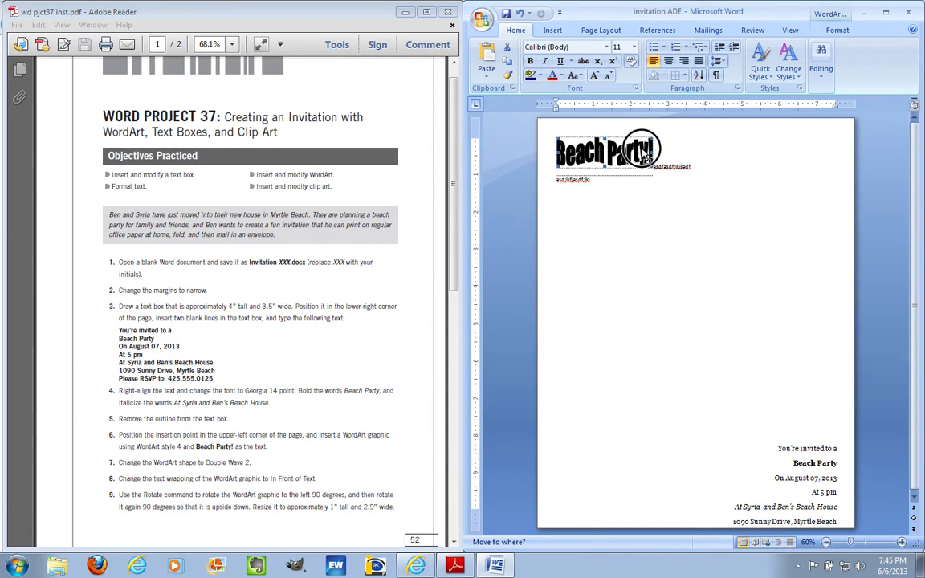
drag(677, 170, 677, 170)
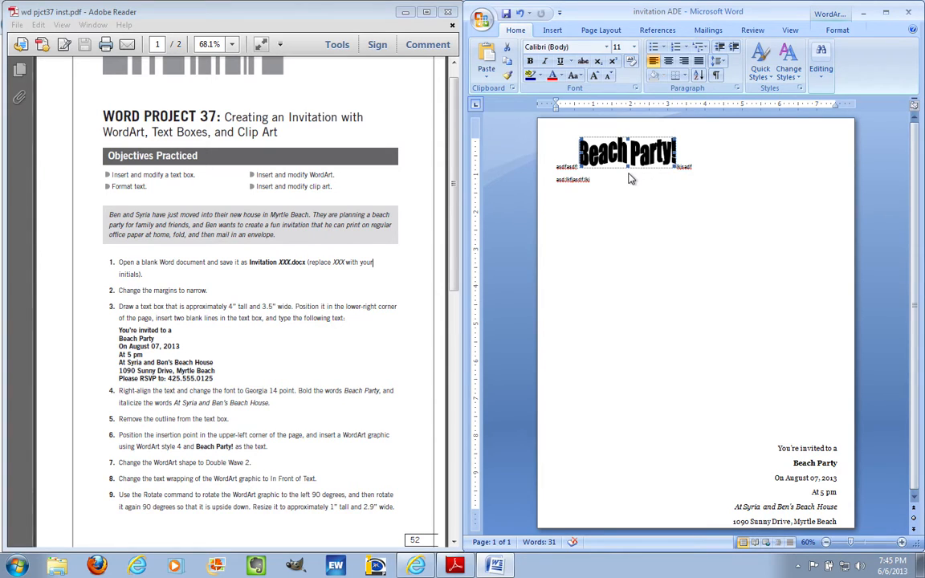
Undo the filler text and the WordArt move
key(ctrl+z)
key(ctrl+z)
key(ctrl+z)
key(ctrl+z)
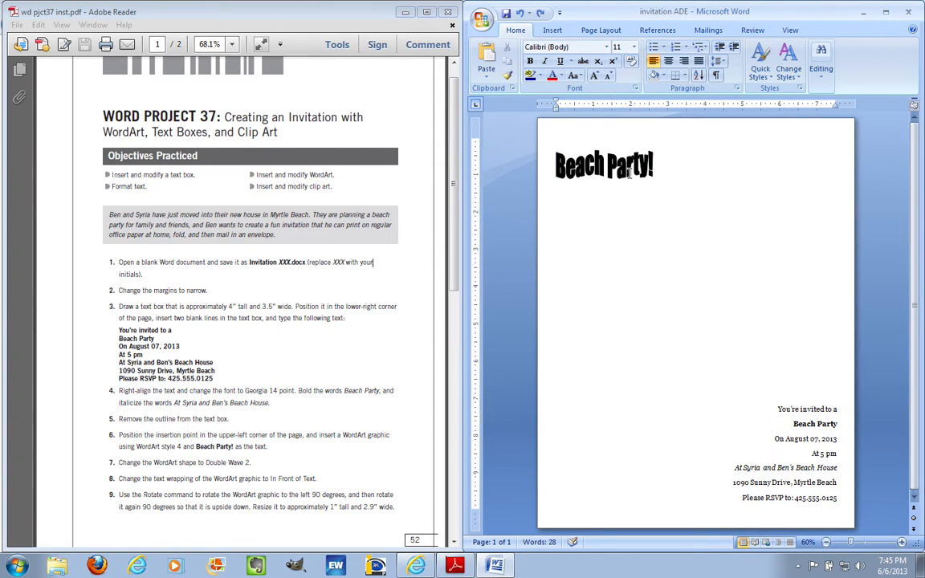
Set the text wrapping of the "Beach Party!" WordArt to In front of text
click(615, 158)
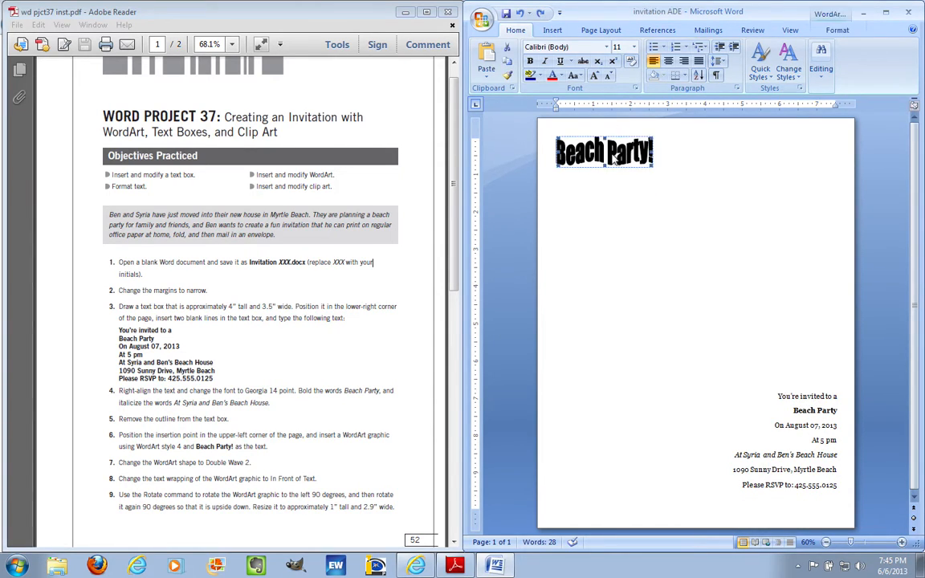
right_click(612, 155)
click(642, 280)
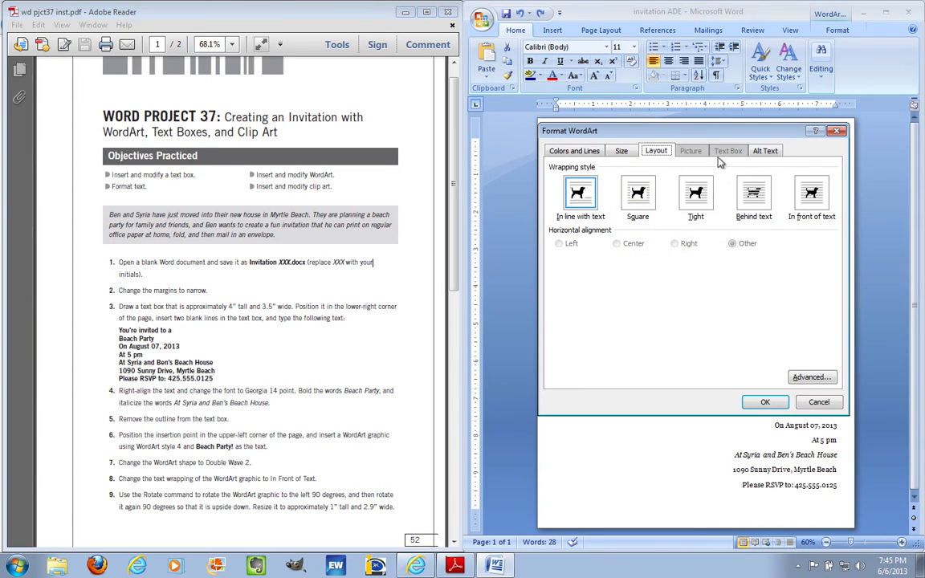
click(805, 188)
click(765, 402)
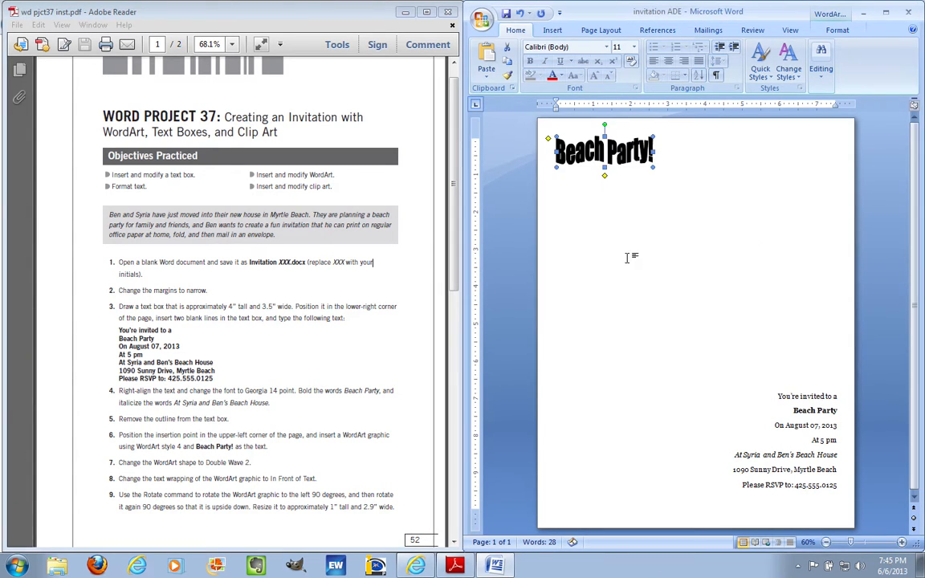
Test the wrapping by moving the WordArt lower on the page and entering four lines of filler text above it
drag(584, 147, 585, 193)
click(585, 167)
text(asdjfkjasd;fjkas)
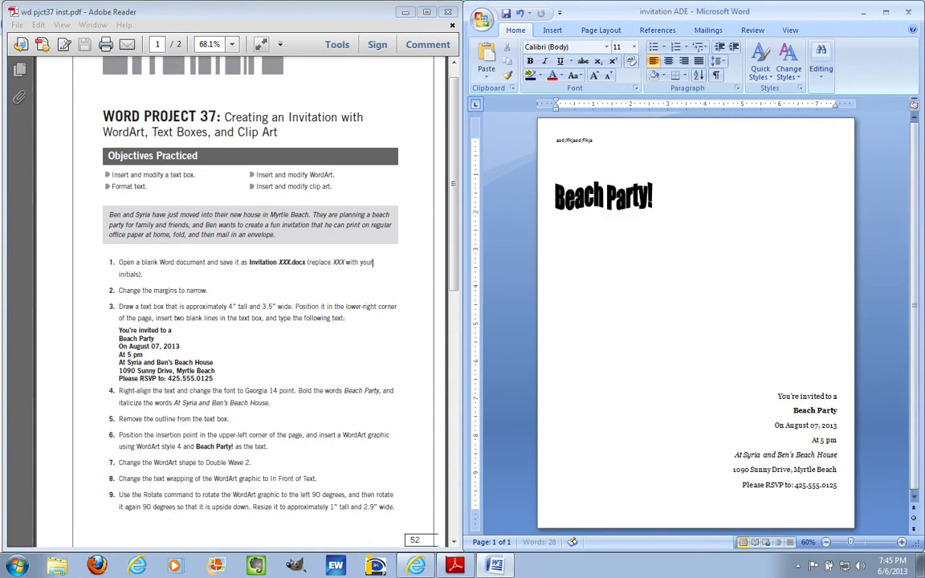
text(dasdf;lkjasdf;lkj)
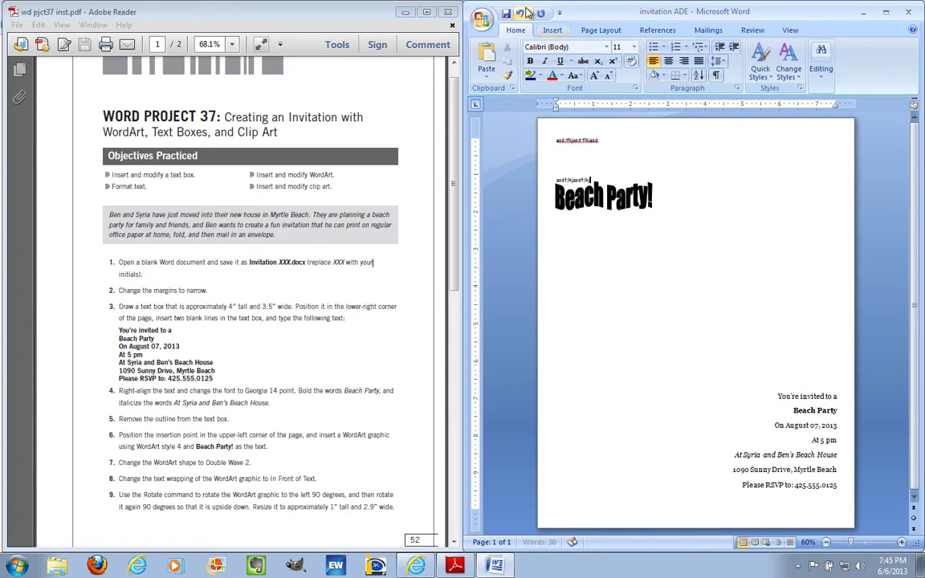
click(576, 167)
text(asd;lfkjasdf)
click(565, 156)
text(asd;'lkfjasdf)
Try shifting the WordArt slightly just below the filler text to test its free placement
mouse_move(579, 205)
mouse_down()
mouse_move(579, 163)
mouse_move(581, 199)
mouse_move(647, 201)
mouse_move(679, 223)
mouse_move(611, 222)
mouse_move(589, 210)
mouse_up()
key(super+r)
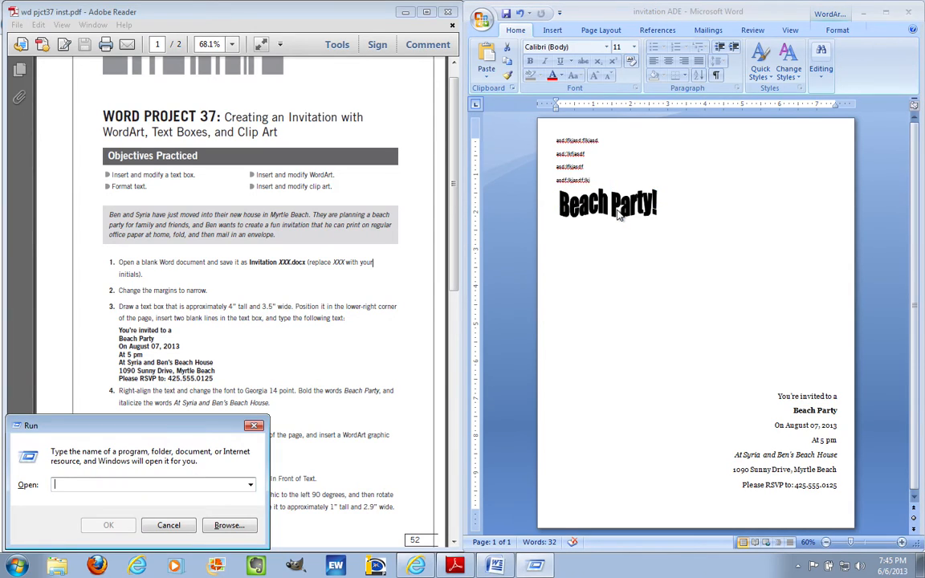
click(253, 425)
click(654, 251)
mouse_move(584, 204)
mouse_down()
mouse_move(682, 205)
mouse_move(579, 201)
mouse_up()
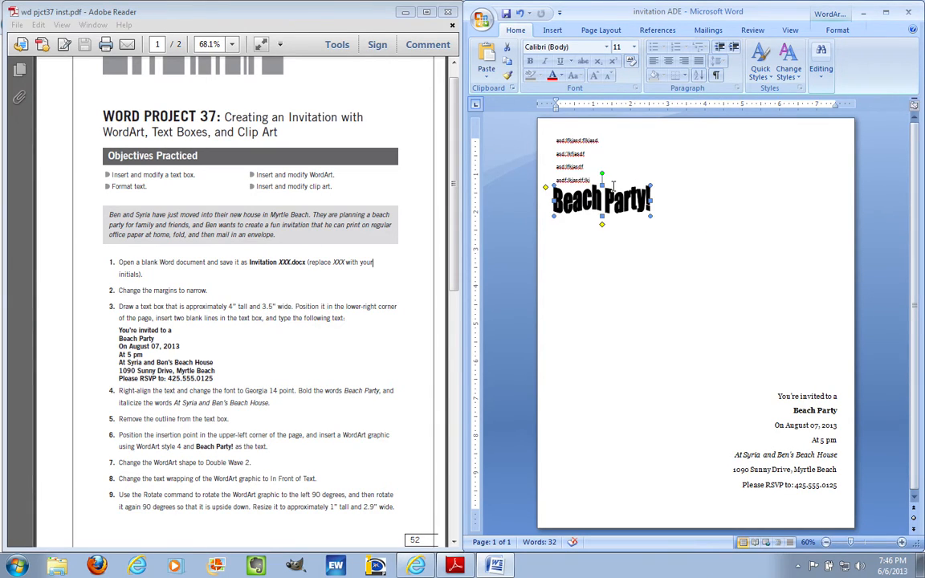
Undo all the filler text and WordArt moves made while testing the In front of text wrapping
key(ctrl+z)
key(ctrl+z)
key(ctrl+z)
key(ctrl+z)
key(ctrl+z)
key(ctrl+z)
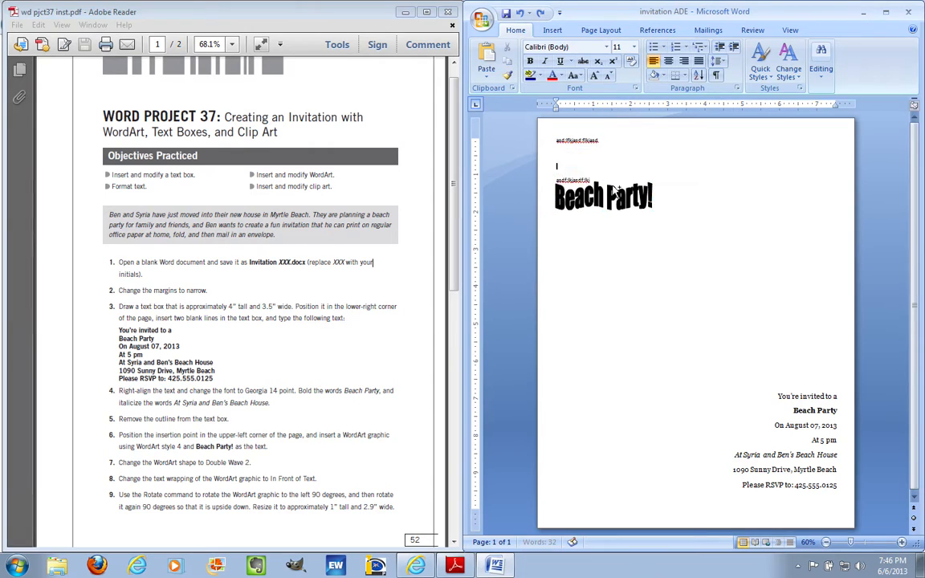
click(598, 201)
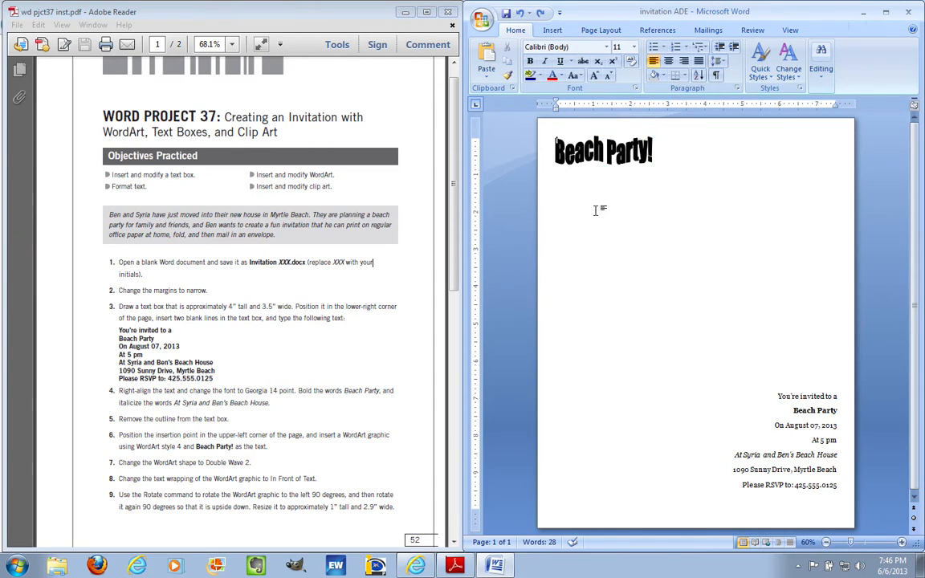
click(598, 149)
mouse_move(599, 149)
mouse_down()
mouse_move(614, 181)
mouse_move(592, 155)
mouse_move(599, 159)
mouse_up()
key(ctrl+z)
key(ctrl+y)
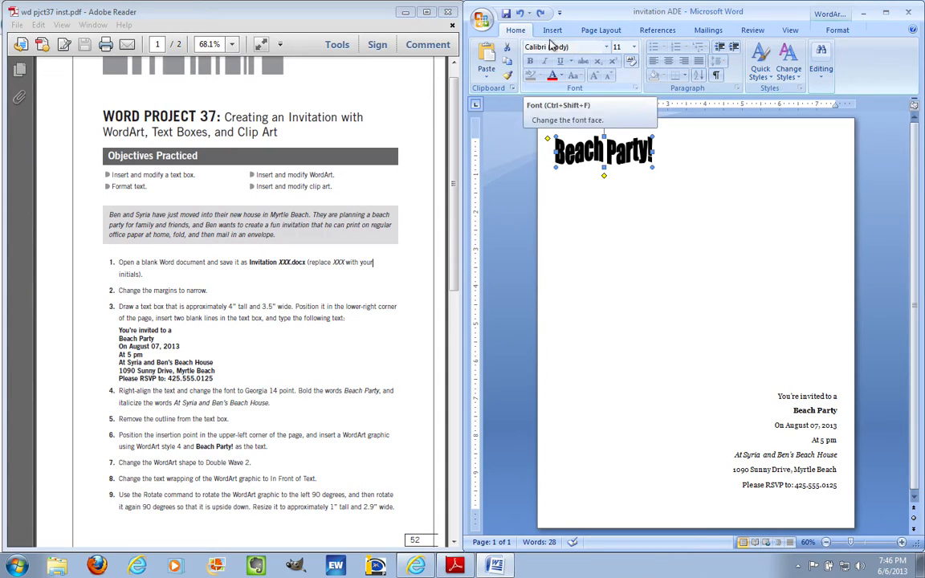
Rotate the "Beach Party!" WordArt left 90° twice so that it is upside down
click(614, 34)
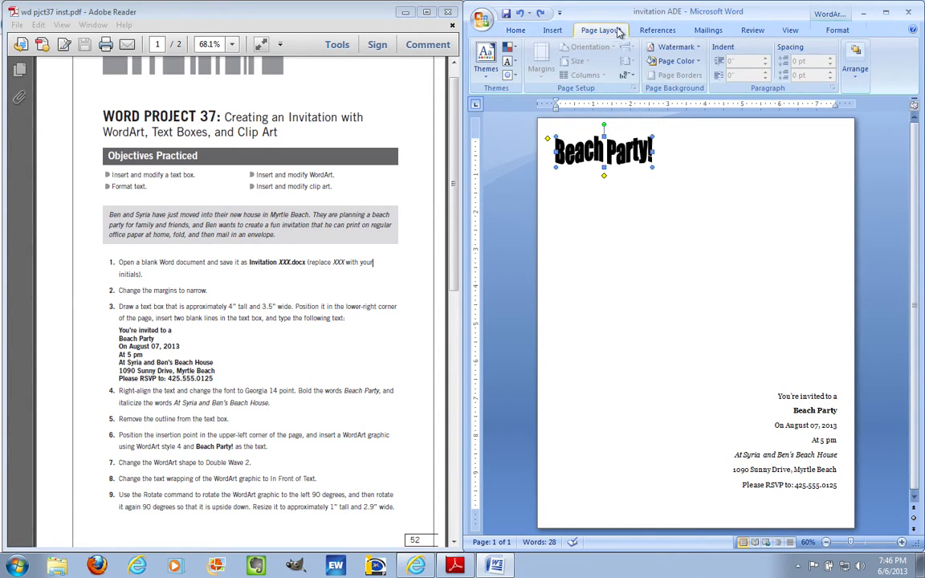
click(856, 69)
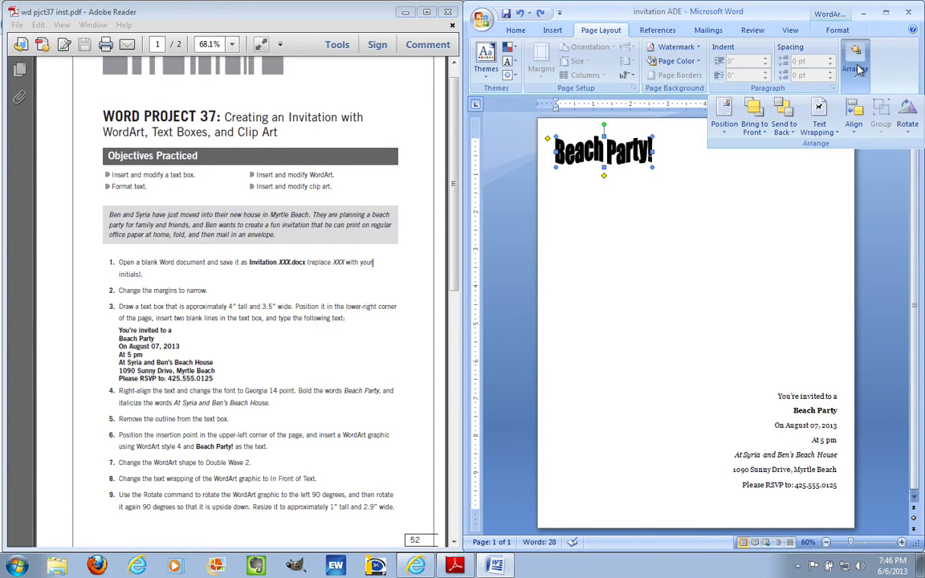
click(918, 131)
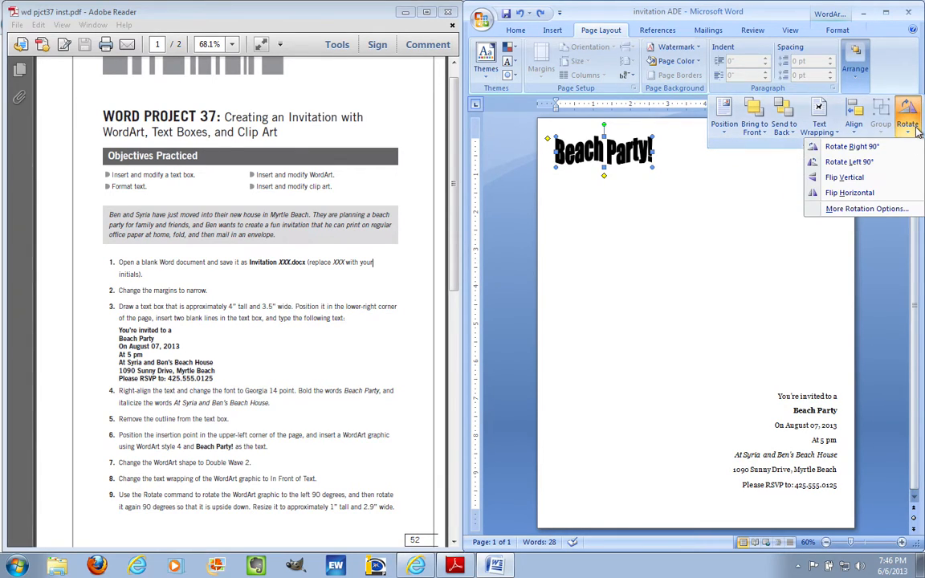
click(866, 164)
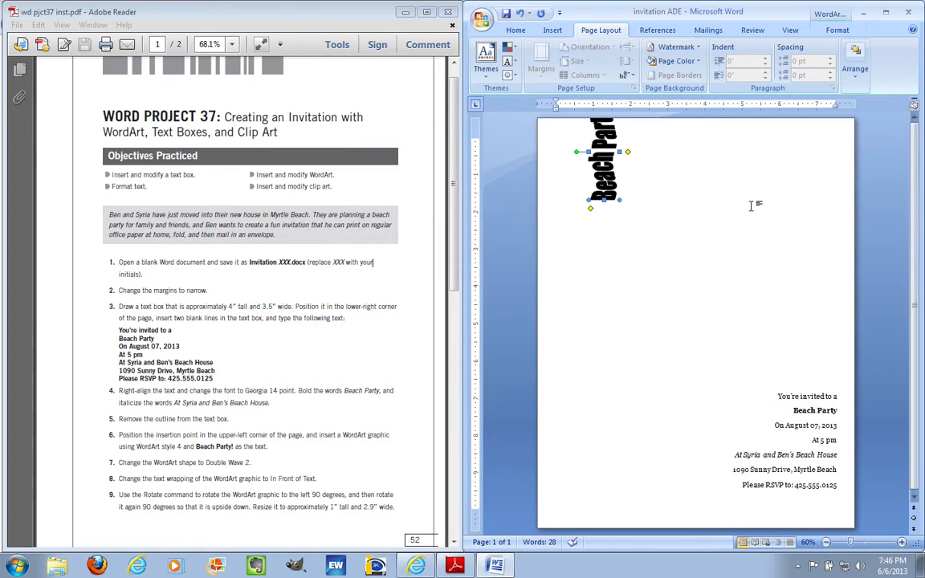
click(855, 63)
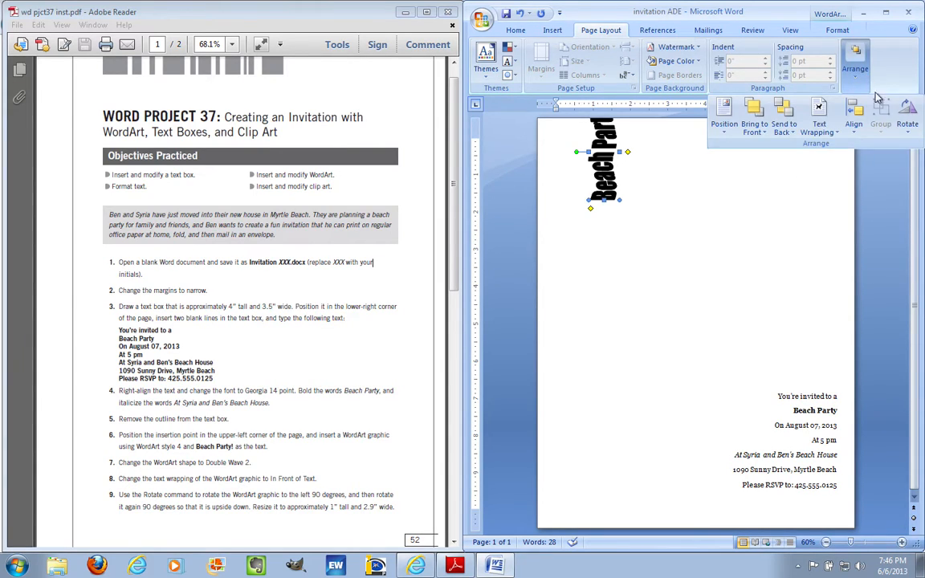
click(902, 114)
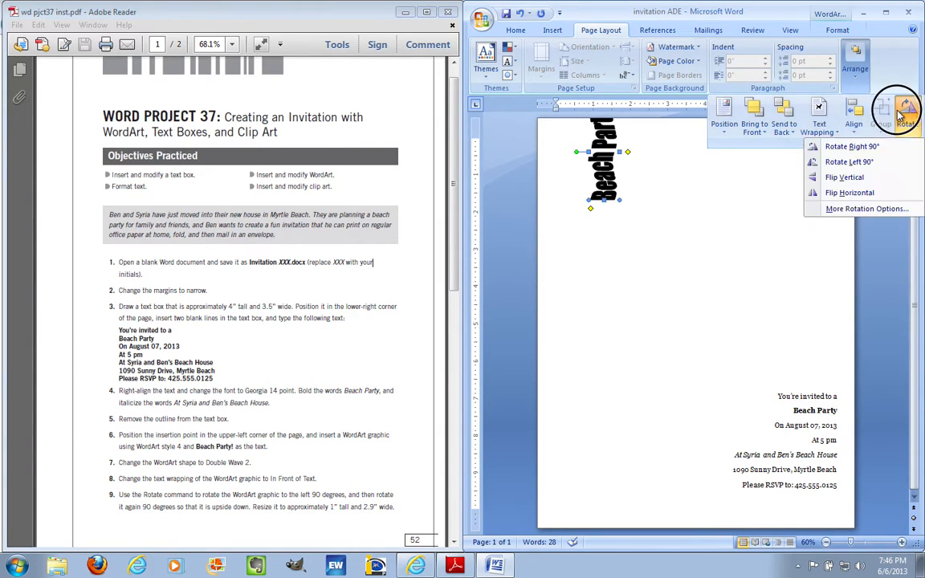
click(851, 163)
click(643, 196)
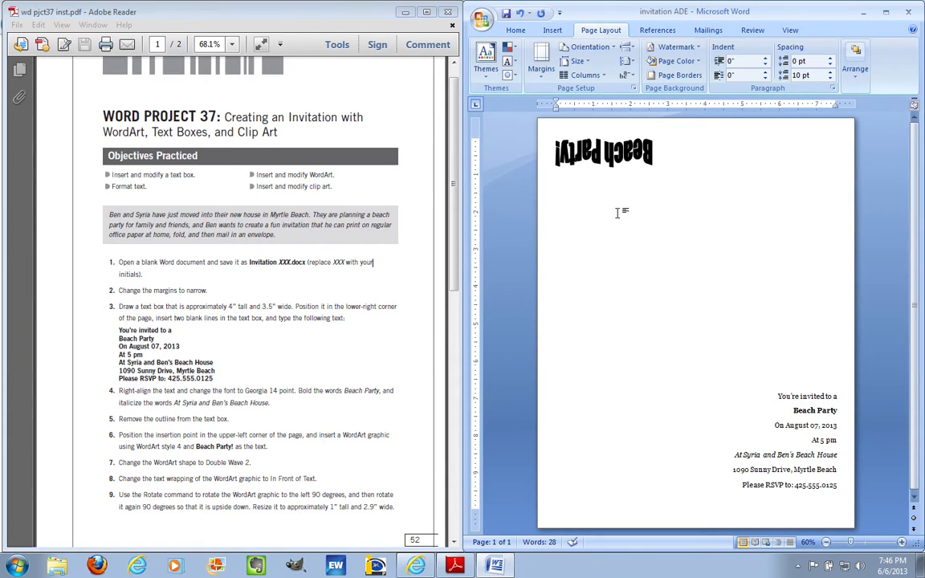
Set the absolute size of the "Beach Party!" WordArt to 1" high and 2.9" wide
click(610, 149)
right_click(610, 149)
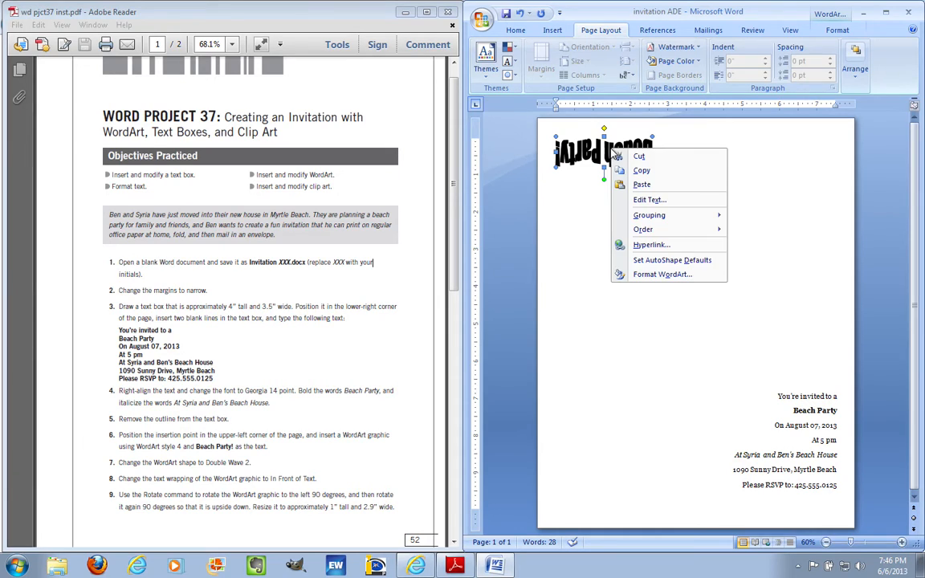
click(659, 274)
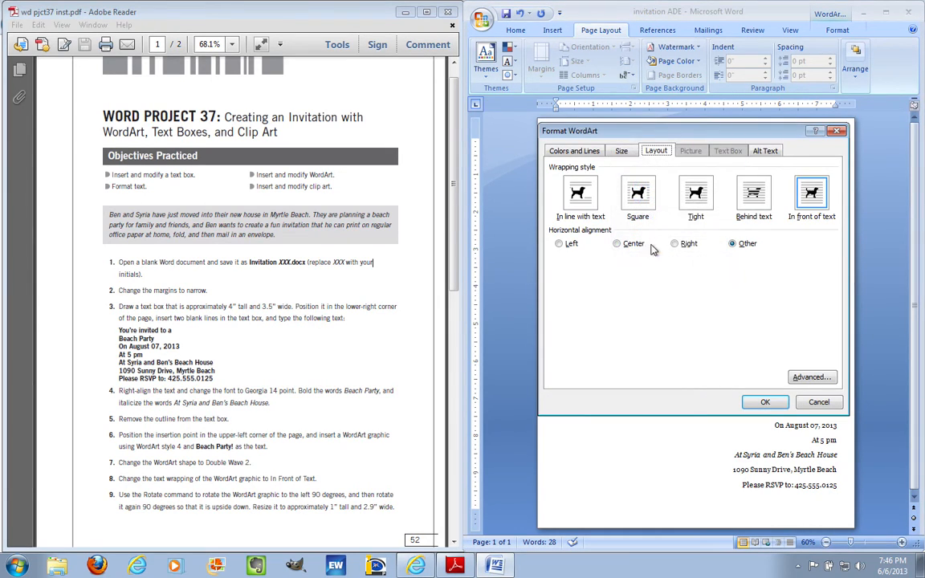
click(615, 152)
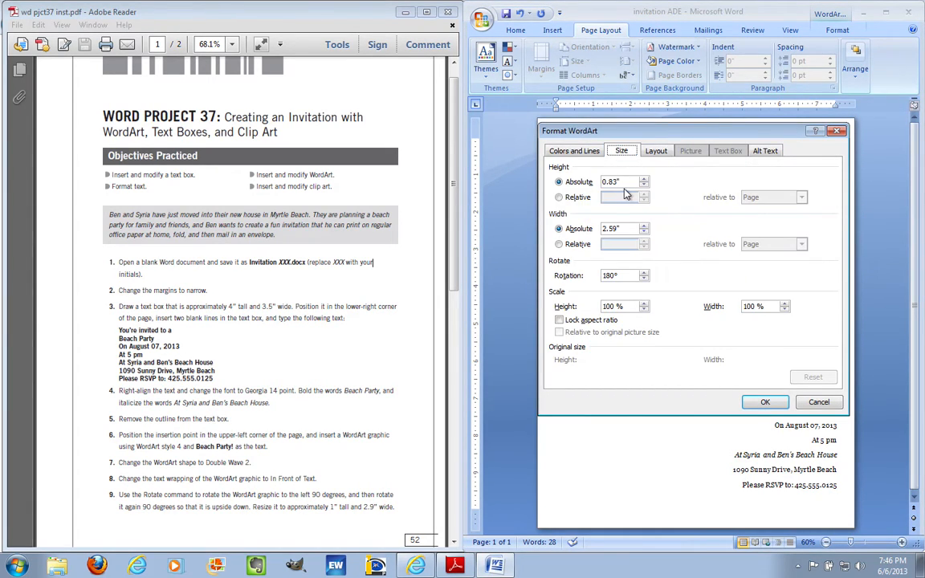
click(622, 181)
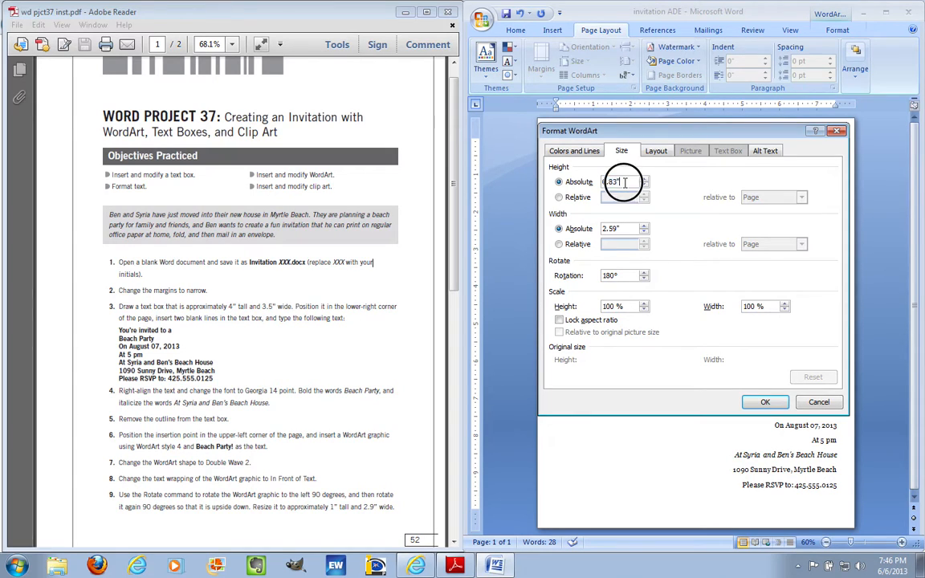
drag(623, 182, 601, 182)
text(1)
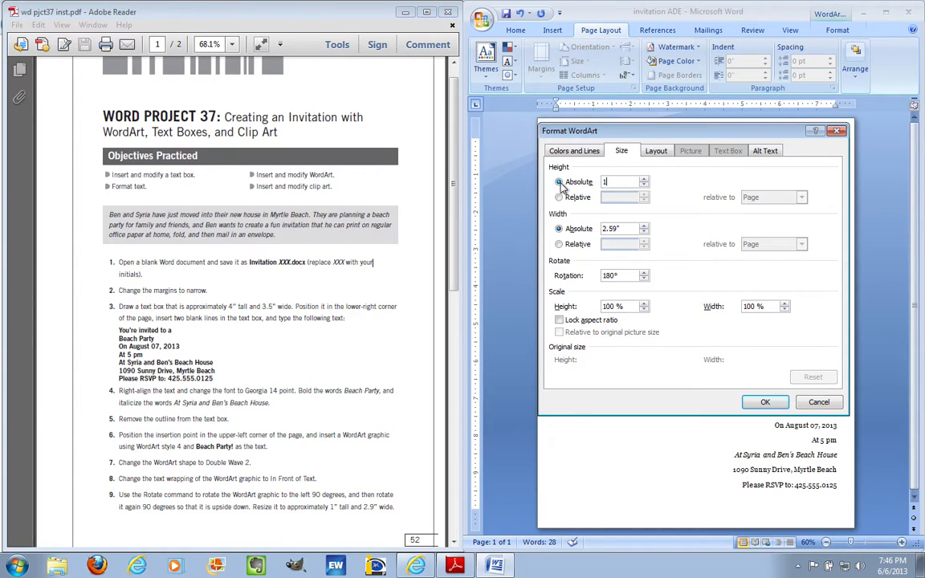
click(567, 229)
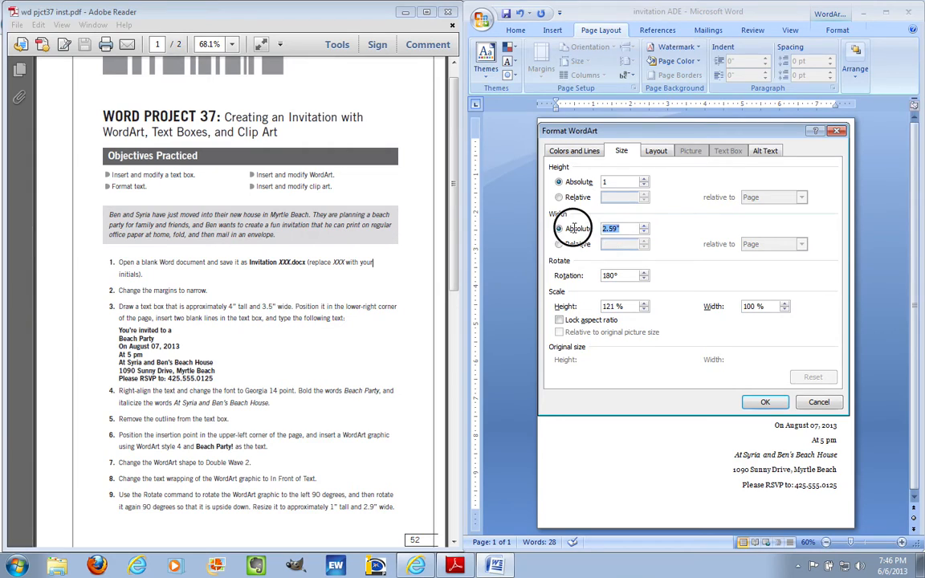
text(2.9)
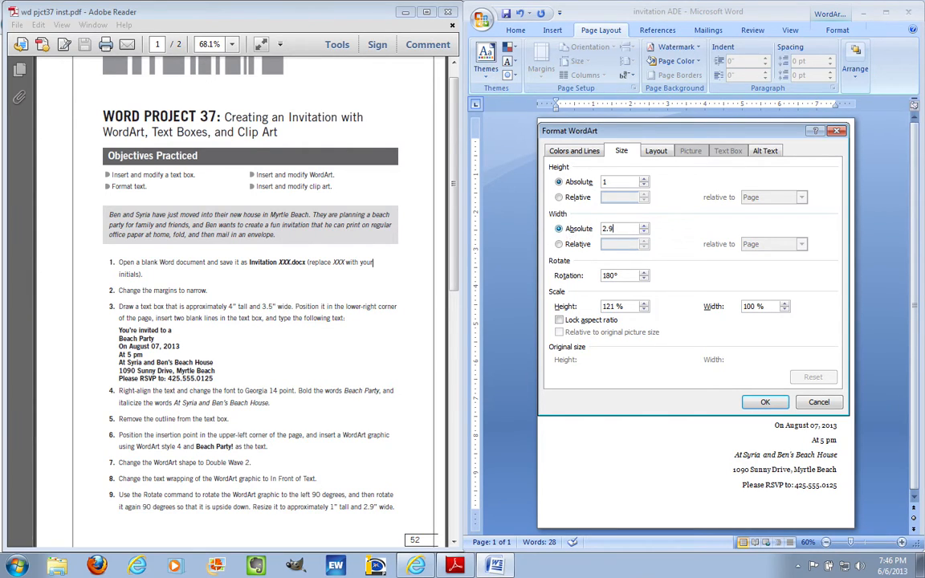
click(764, 402)
click(650, 277)
Check page 2 of the instructions in Adobe Reader and search the clip art in Word for "beach umbrellas"
click(318, 318)
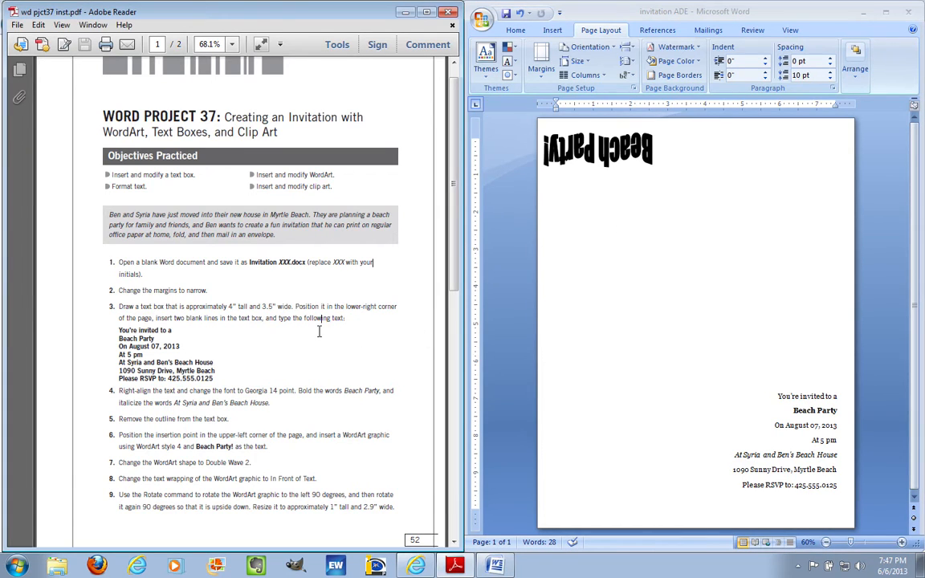
scroll(319, 329, down, 3)
scroll(320, 329, down, 7)
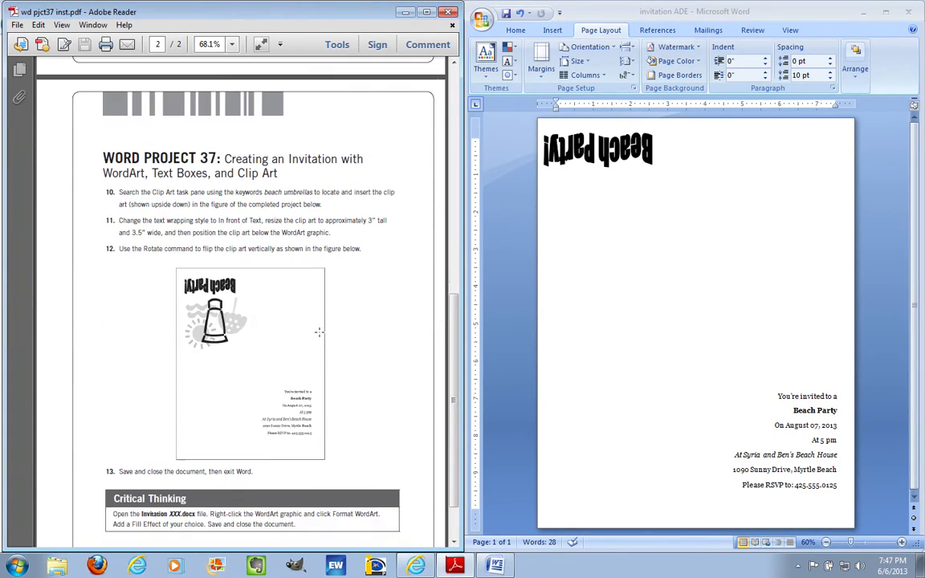
click(645, 319)
click(553, 32)
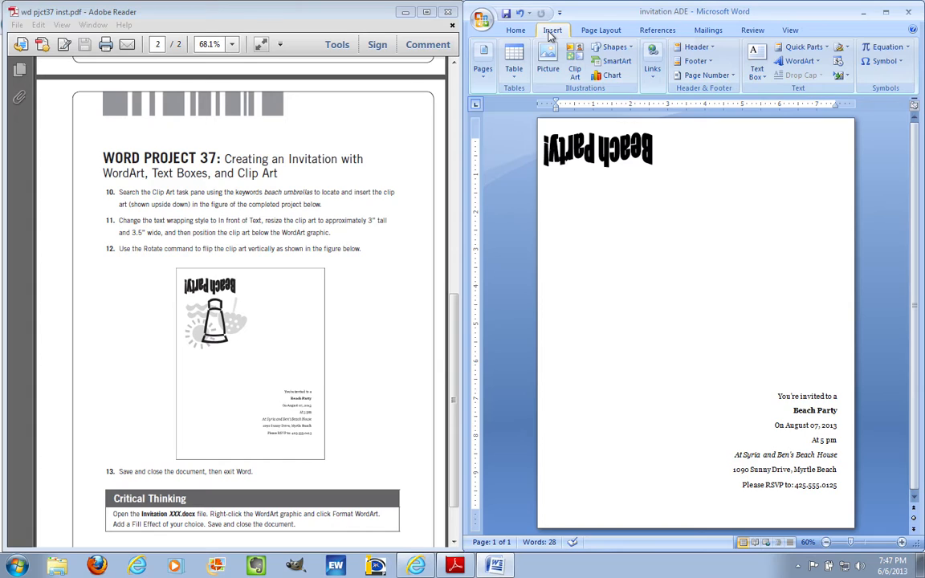
click(583, 76)
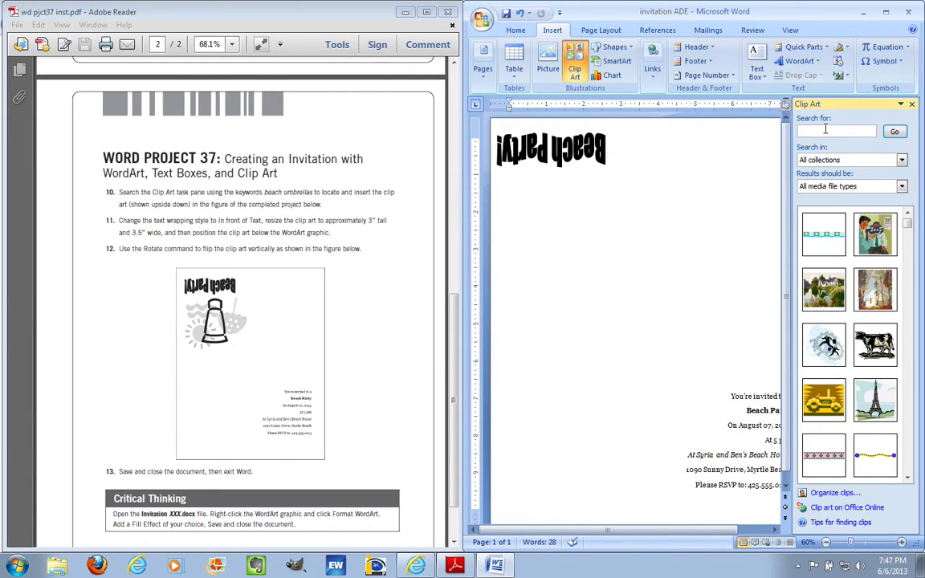
text(beach umbrellas)
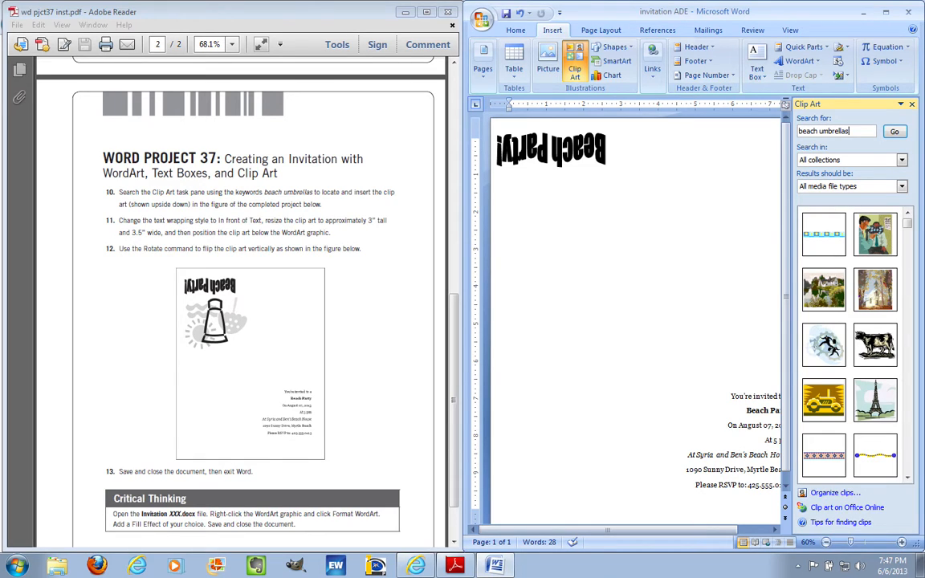
click(896, 132)
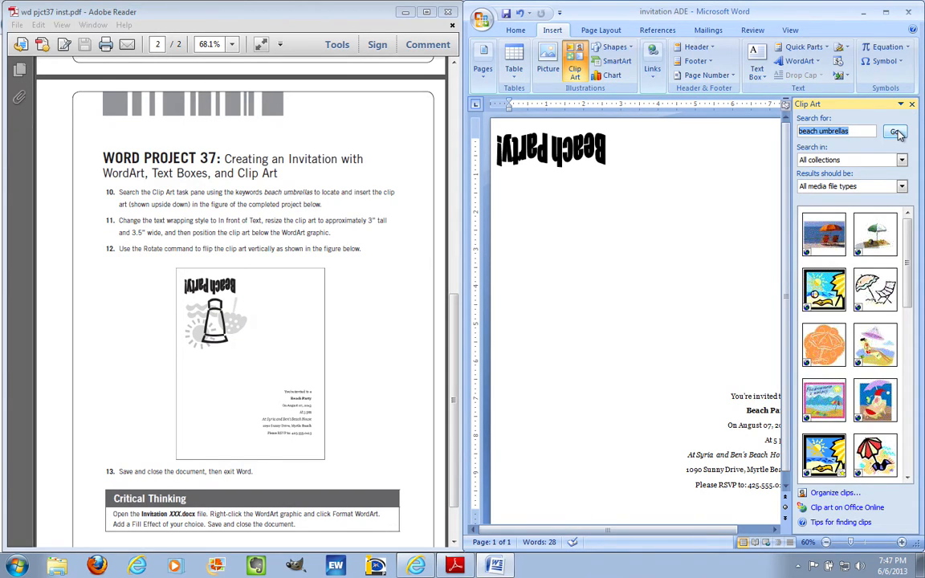
Insert the clip art of a red umbrella with a beach ball on sand and close the clip art search
click(911, 229)
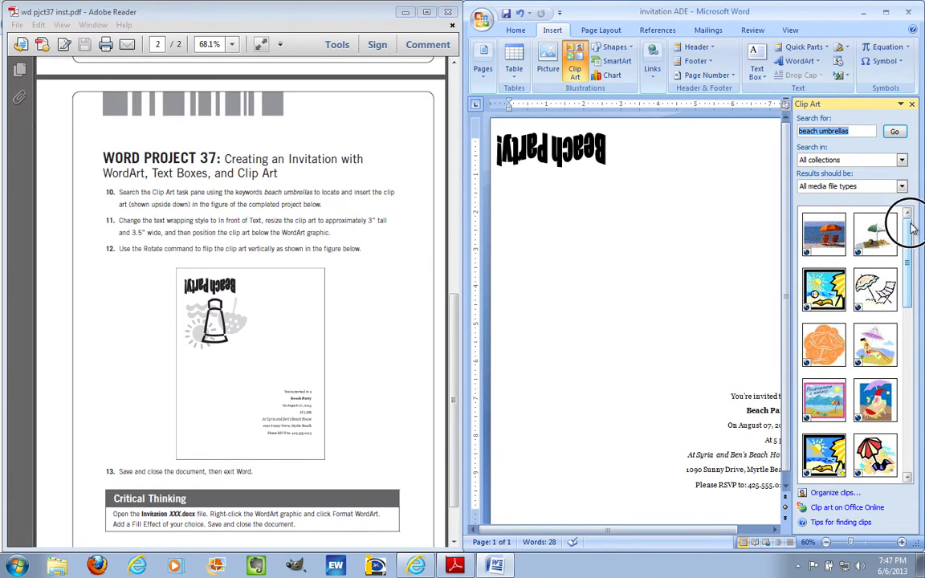
drag(911, 229, 910, 265)
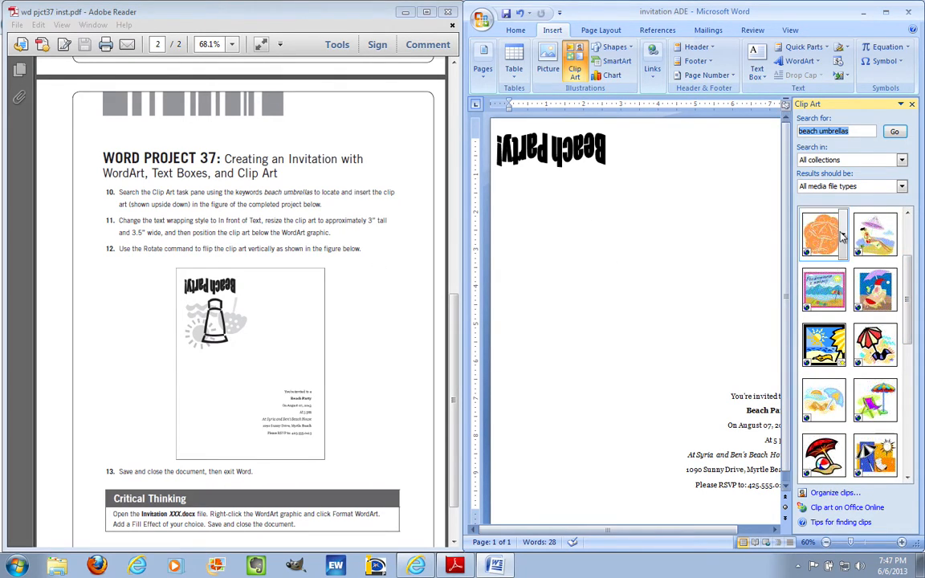
drag(912, 291, 915, 337)
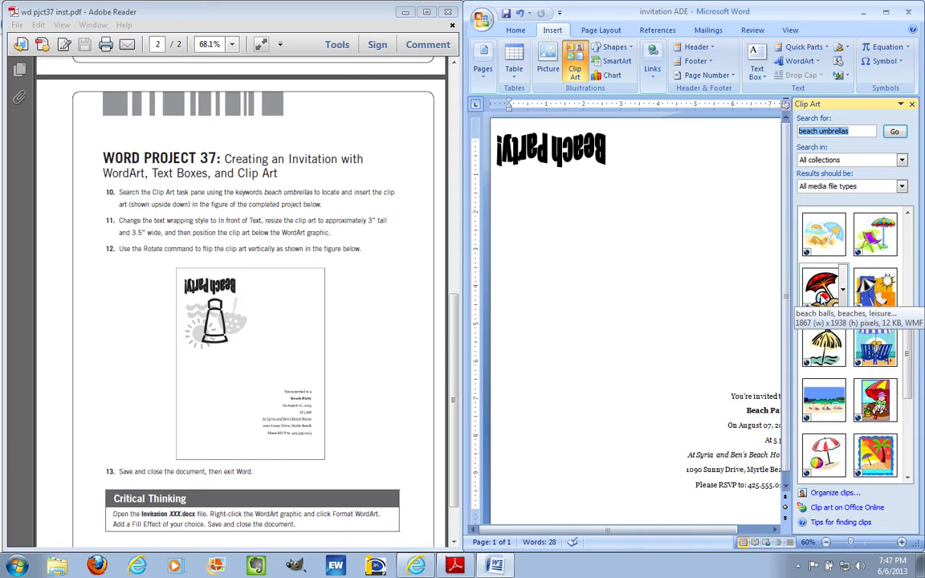
click(822, 293)
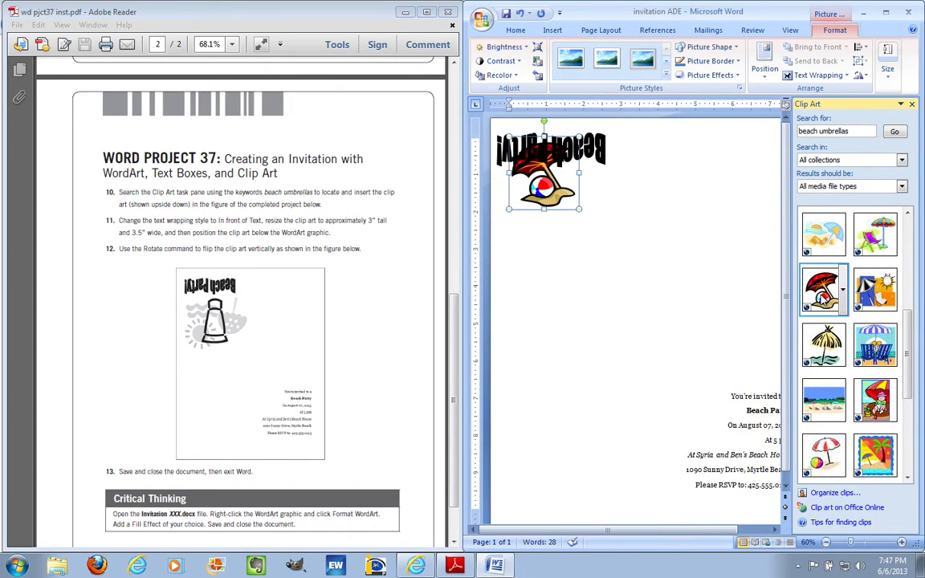
click(913, 105)
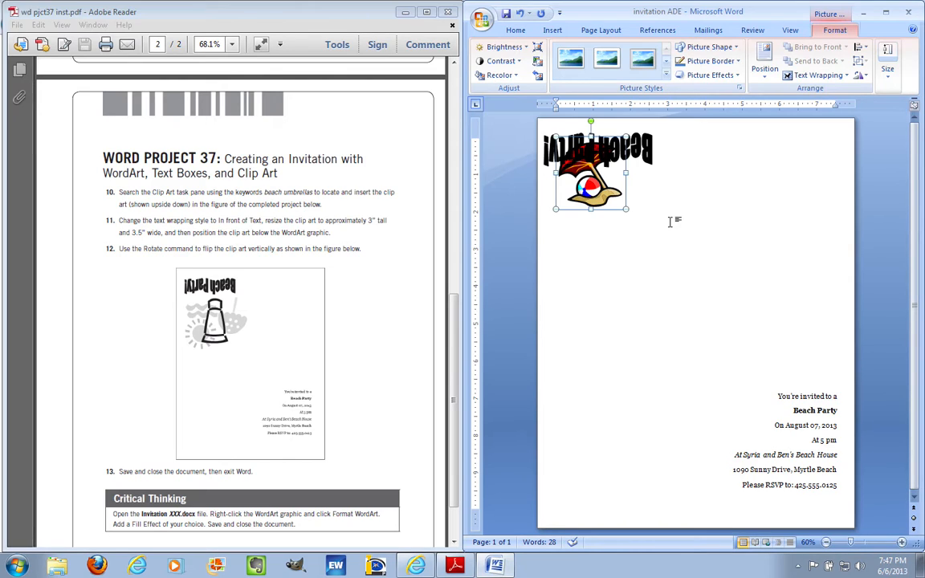
click(672, 257)
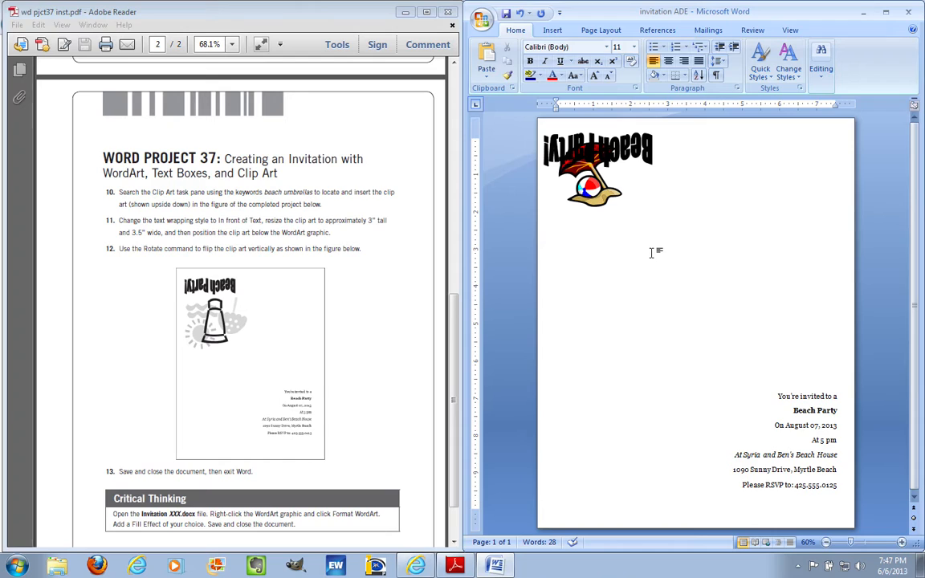
Set the text wrapping of the umbrella clip art to In Front of Text
click(562, 183)
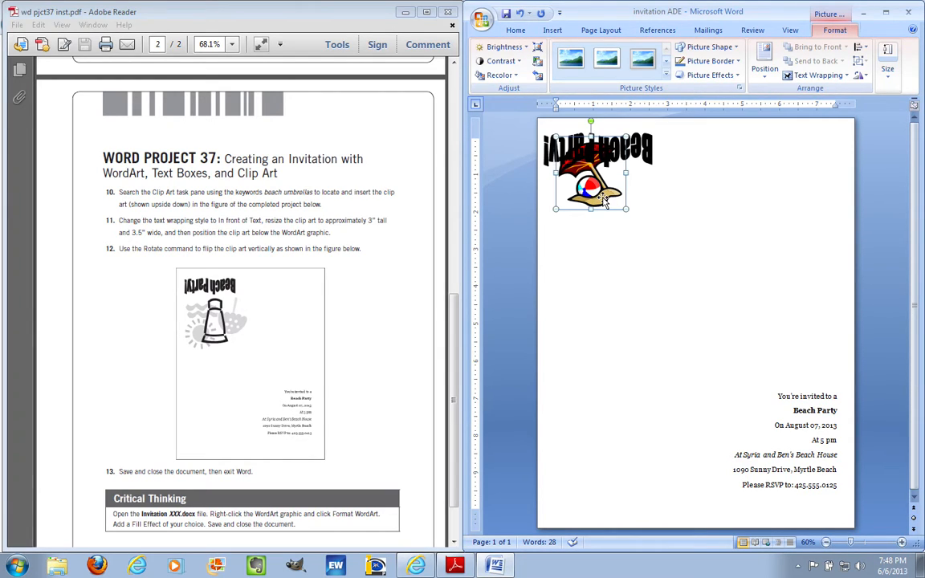
right_click(604, 202)
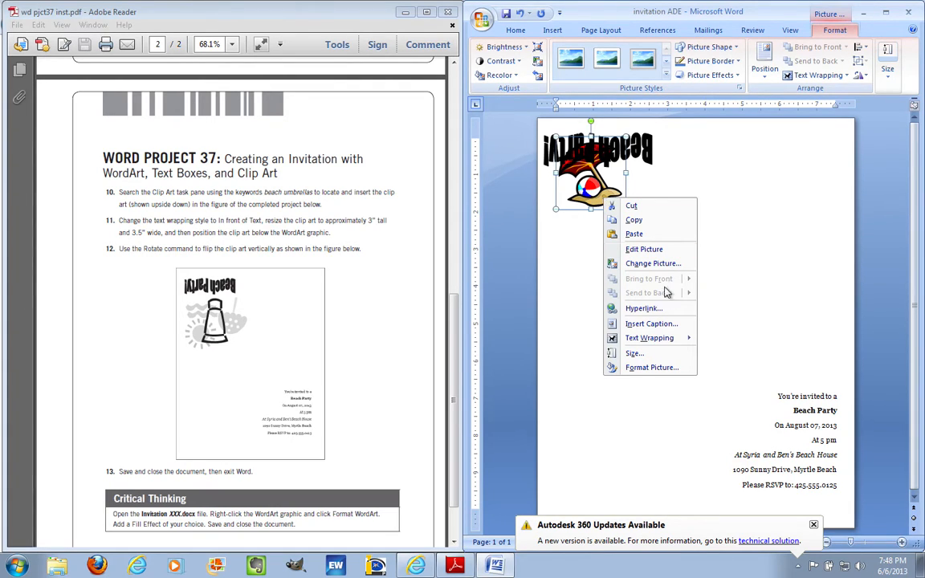
mouse_move(656, 343)
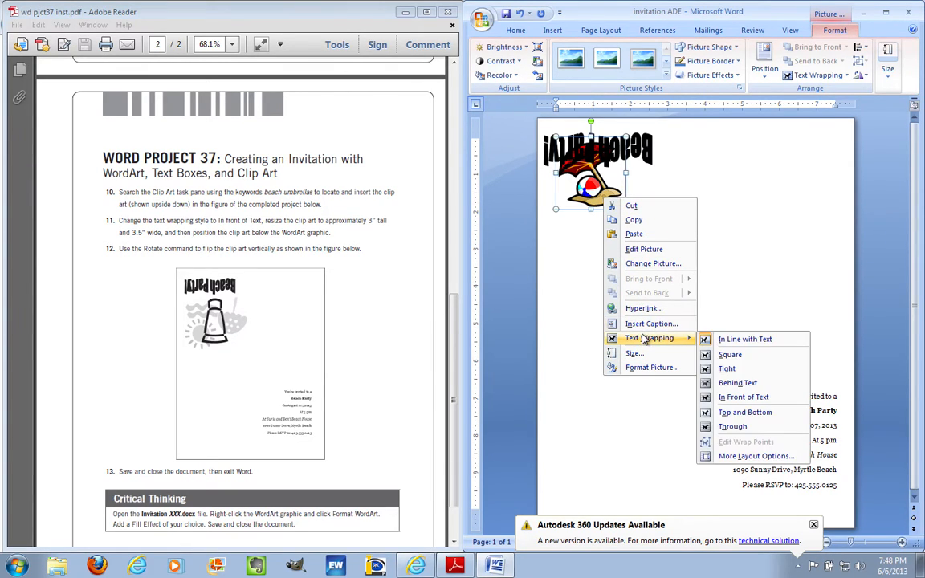
click(741, 399)
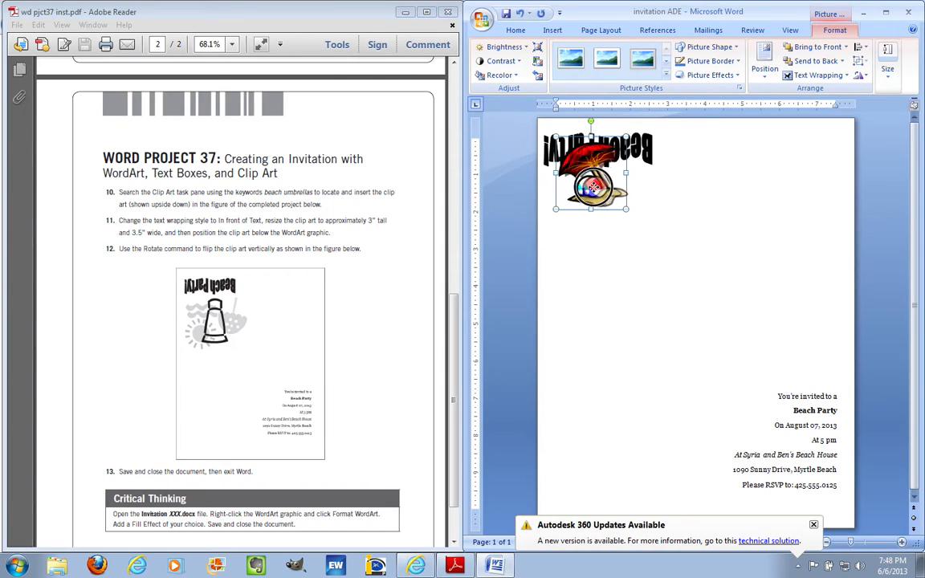
drag(593, 187, 590, 188)
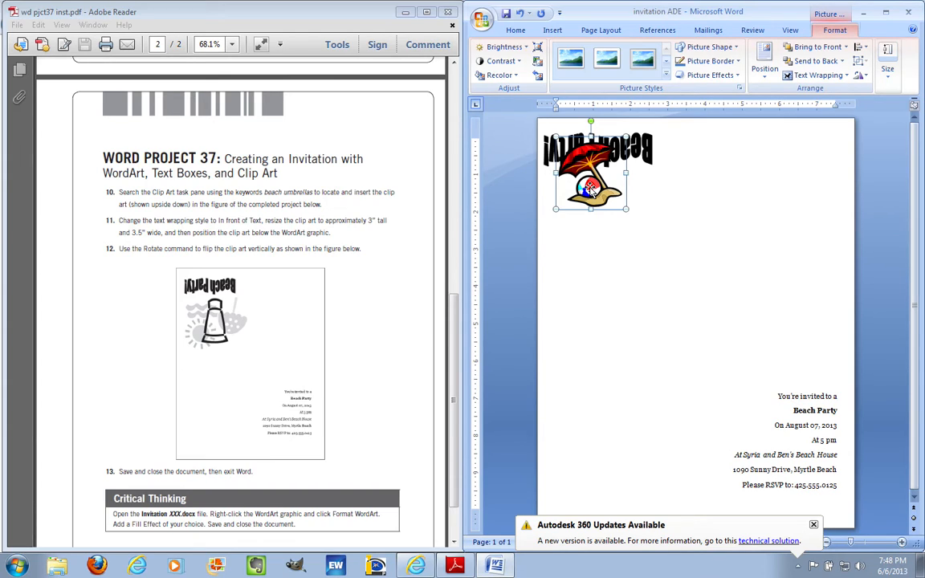
Try to resize the umbrella clip art to 3" high and 3.5" wide with its aspect ratio locked, and undo the resizing
right_click(591, 189)
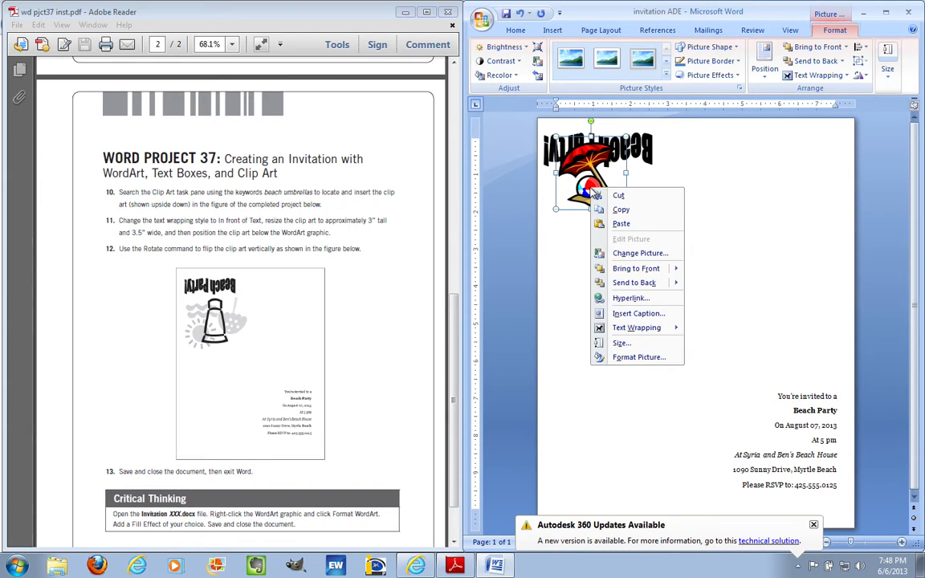
click(643, 345)
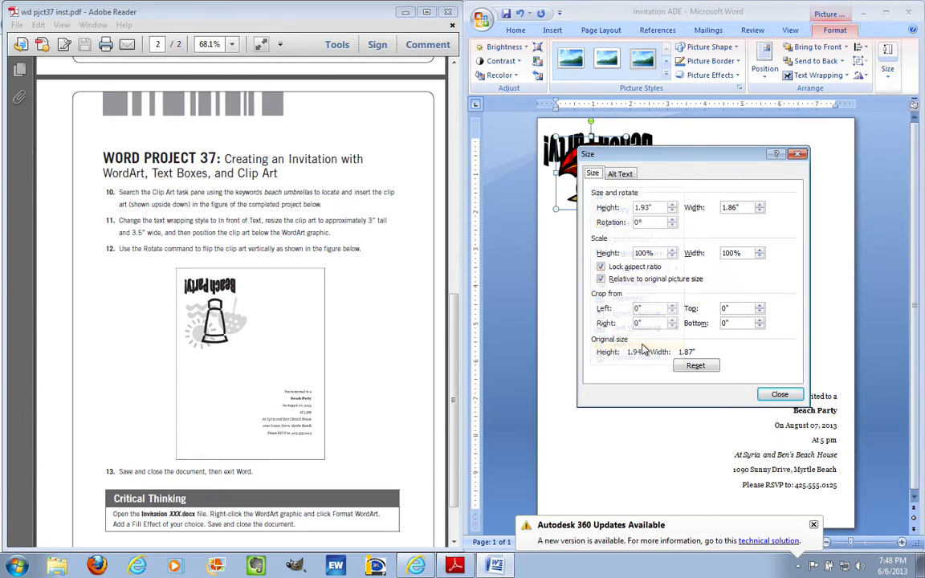
double_click(648, 207)
text(3)
click(713, 204)
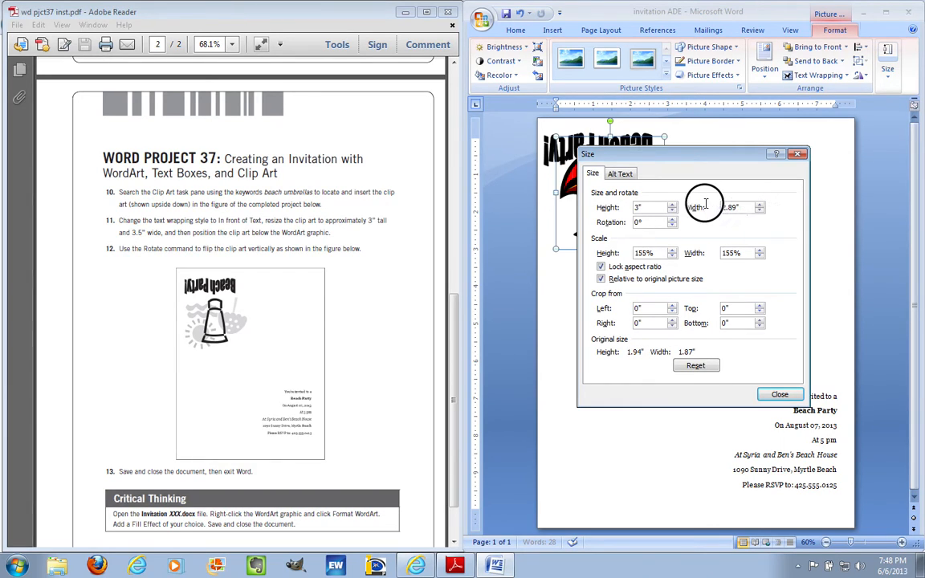
drag(744, 207, 701, 209)
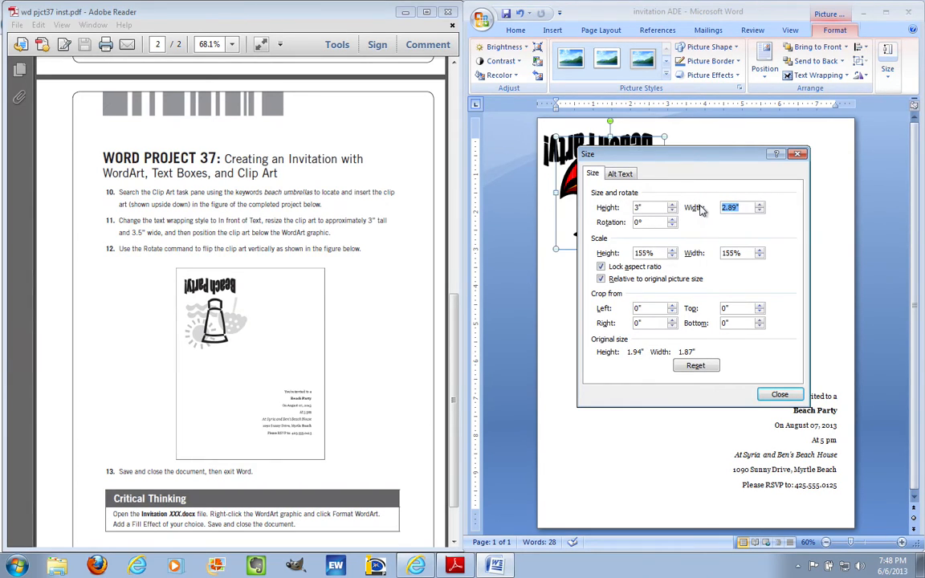
text(3.5)
click(779, 395)
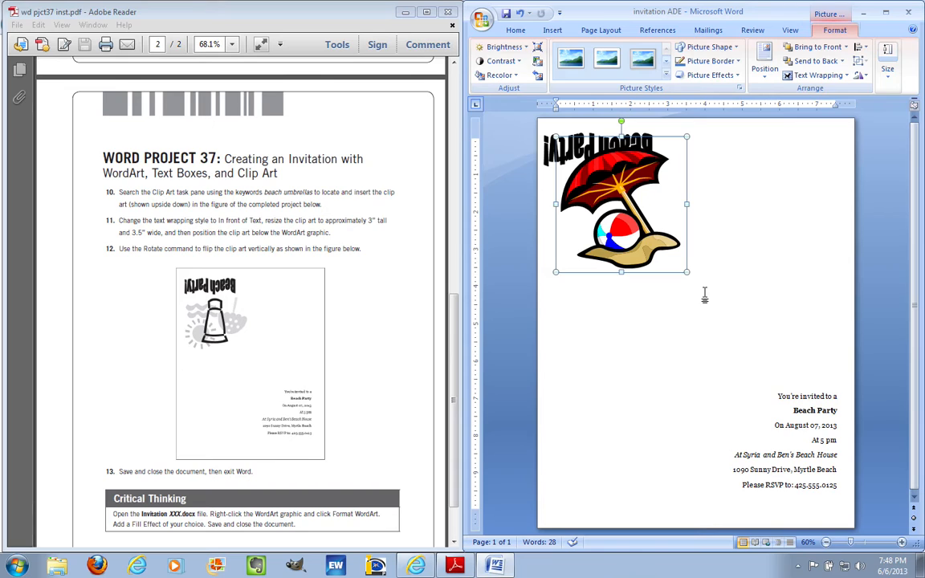
key(ctrl+z)
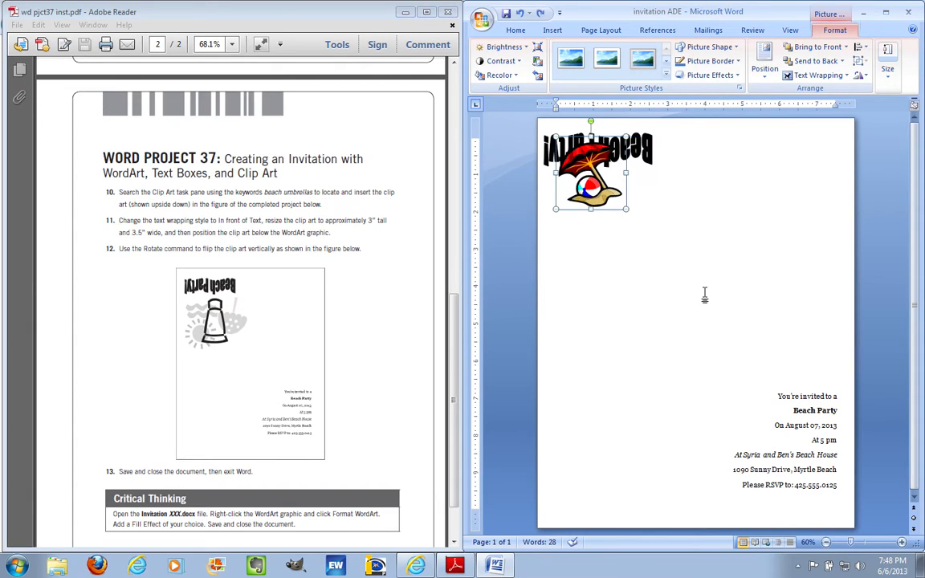
Set the umbrella clip art to 3" high and 3.5" wide, with the aspect ratio unlocked
right_click(602, 193)
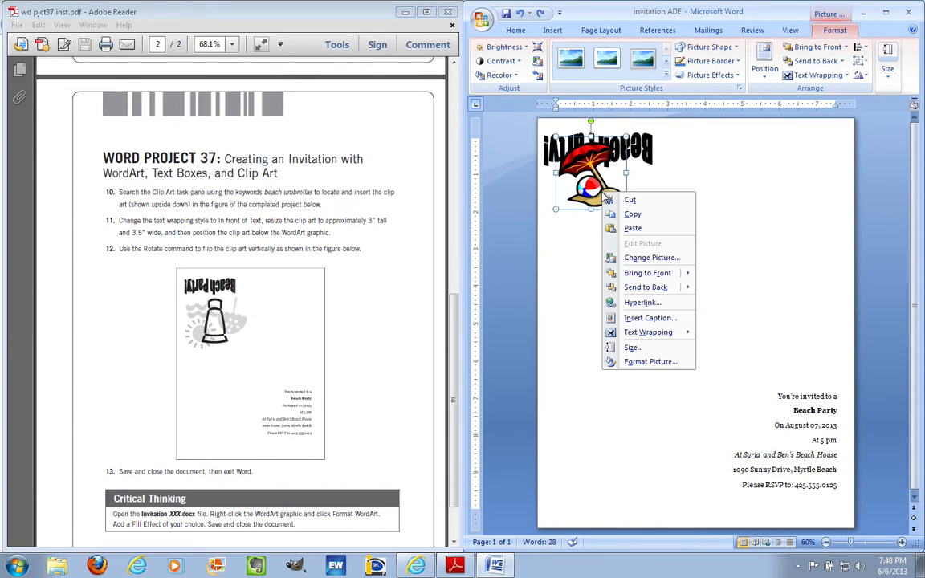
click(632, 347)
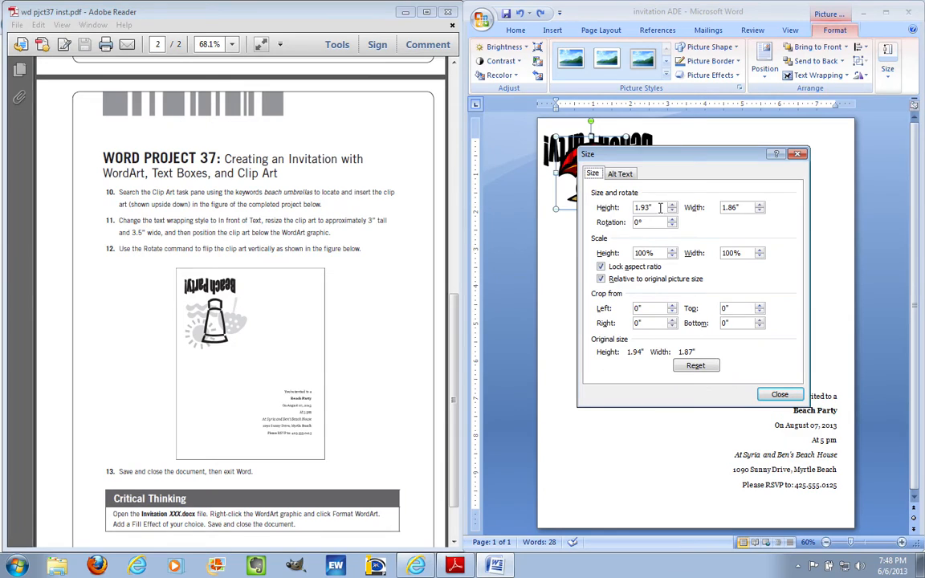
click(601, 267)
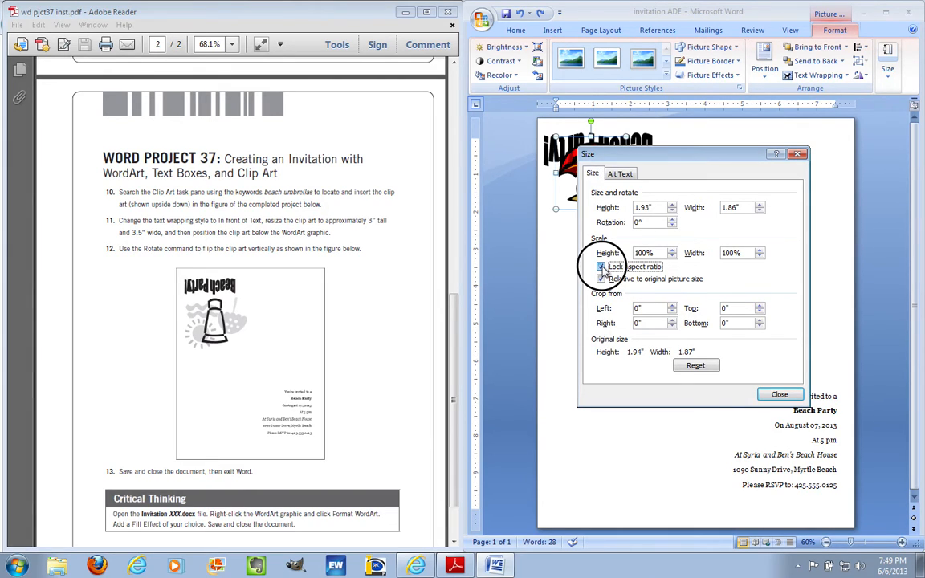
click(660, 206)
drag(661, 207, 618, 210)
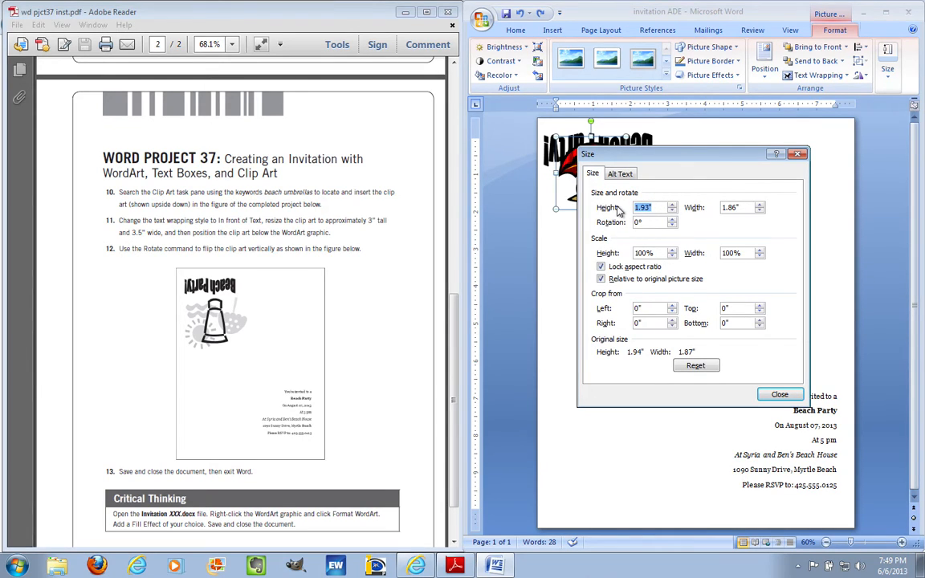
text(3)
click(652, 223)
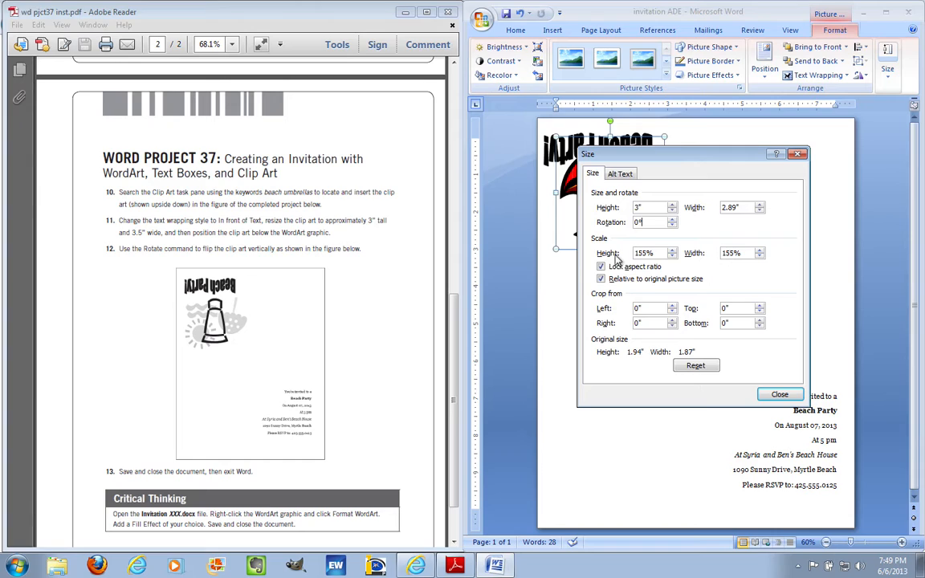
click(602, 268)
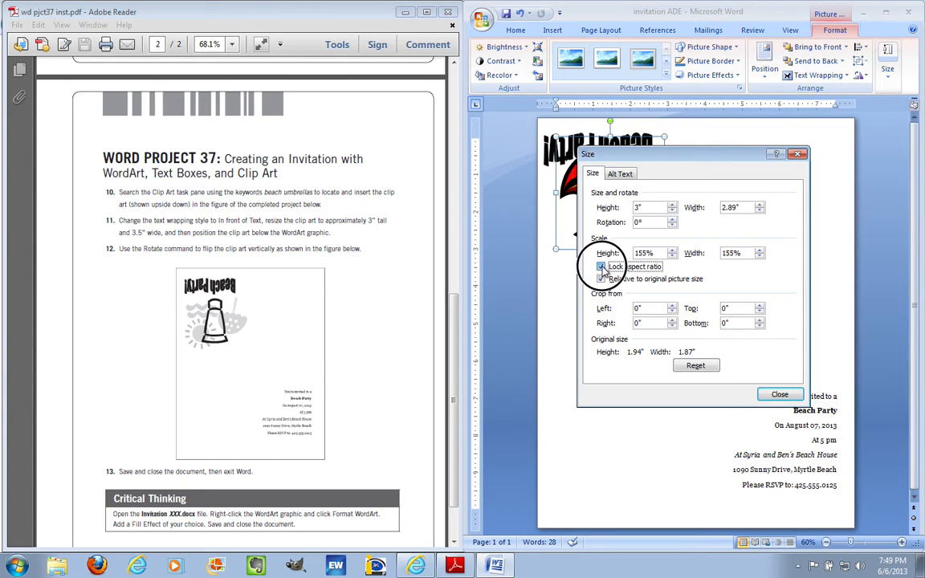
click(737, 207)
drag(737, 207, 700, 209)
text(3.5)
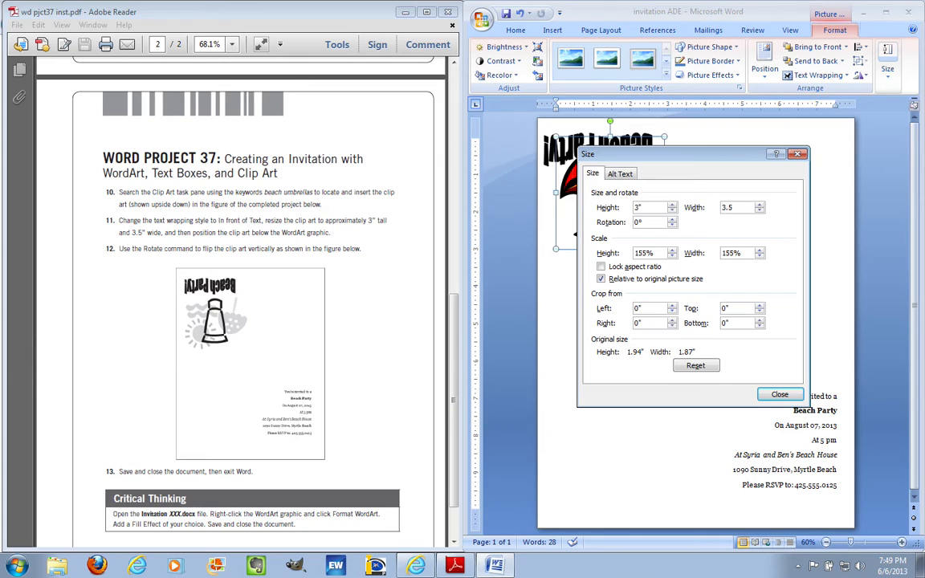
click(768, 392)
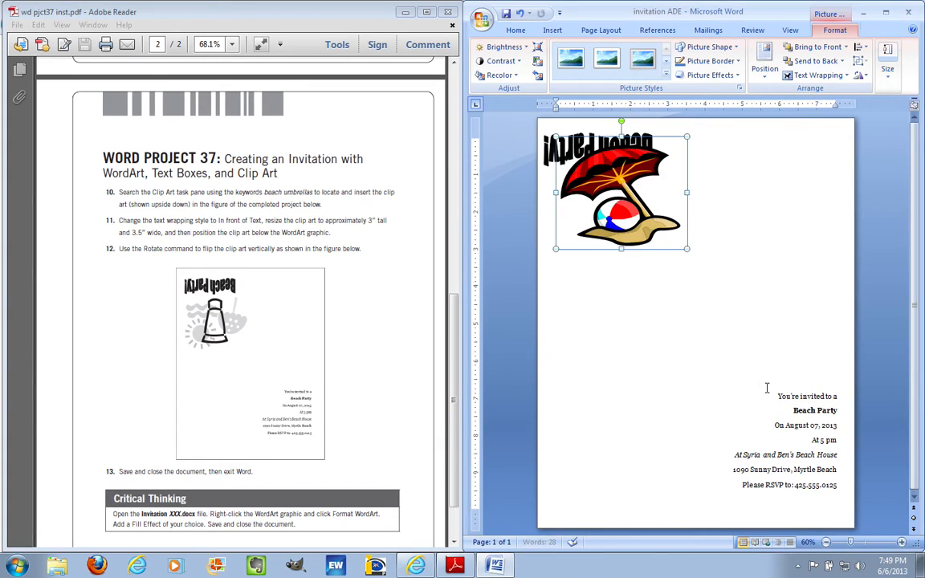
Move the umbrella clip art directly below the "Beach Party!" WordArt near the page's left edge
click(666, 245)
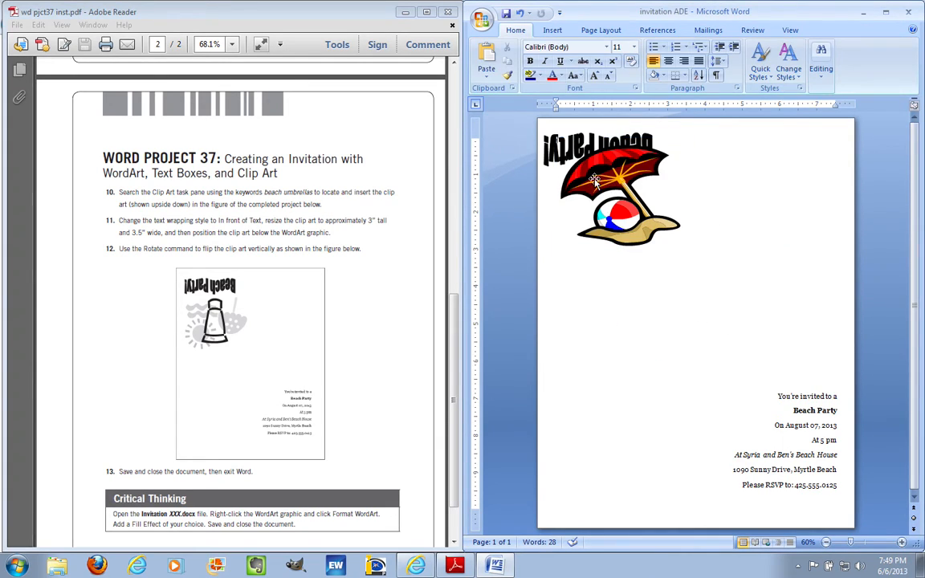
click(633, 206)
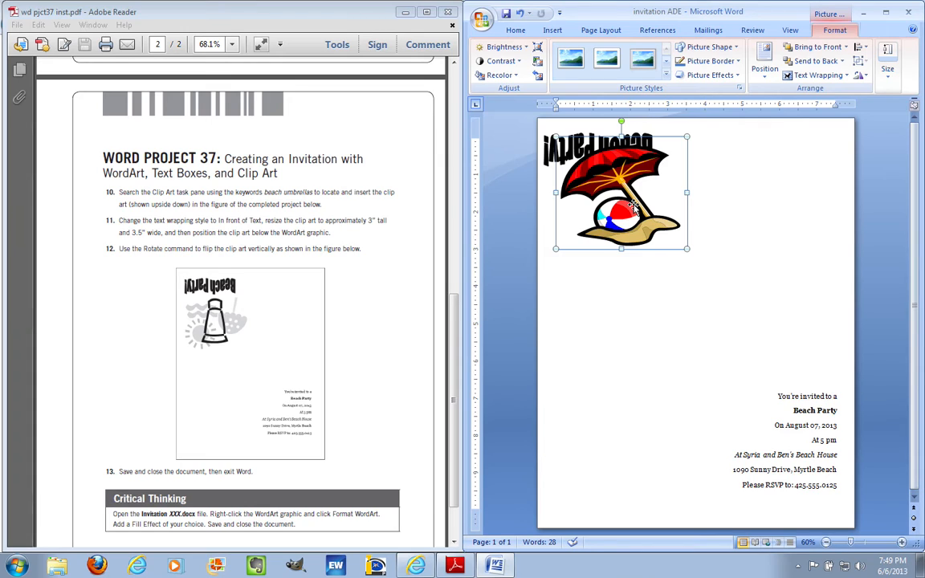
drag(633, 206, 619, 232)
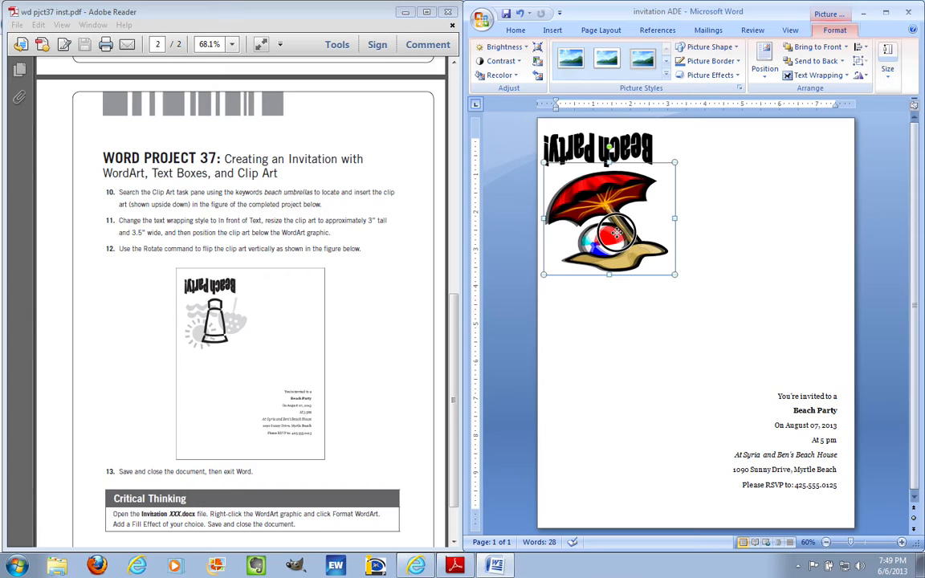
click(741, 231)
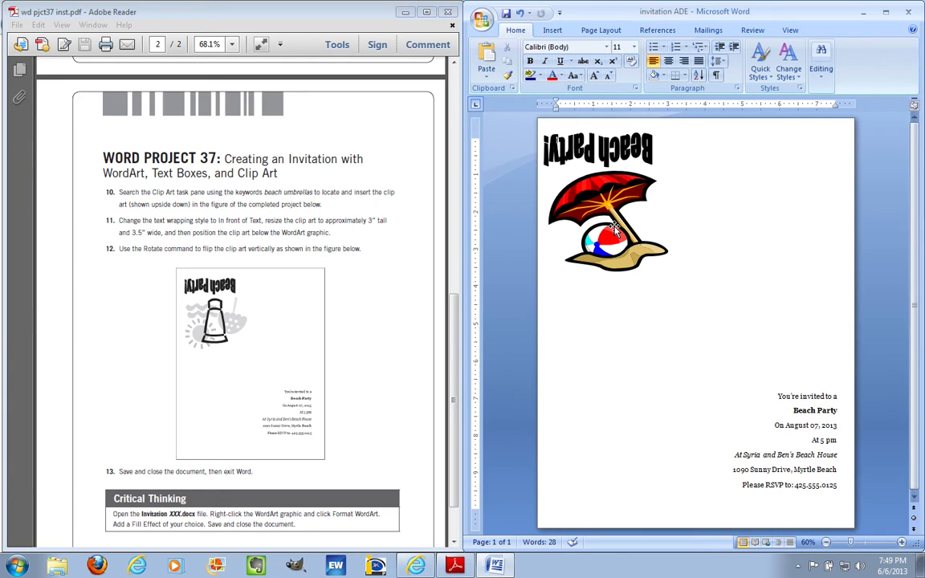
Flip the umbrella clip art vertically and nudge it slightly down and left, clear of the "Beach Party!" WordArt
double_click(614, 229)
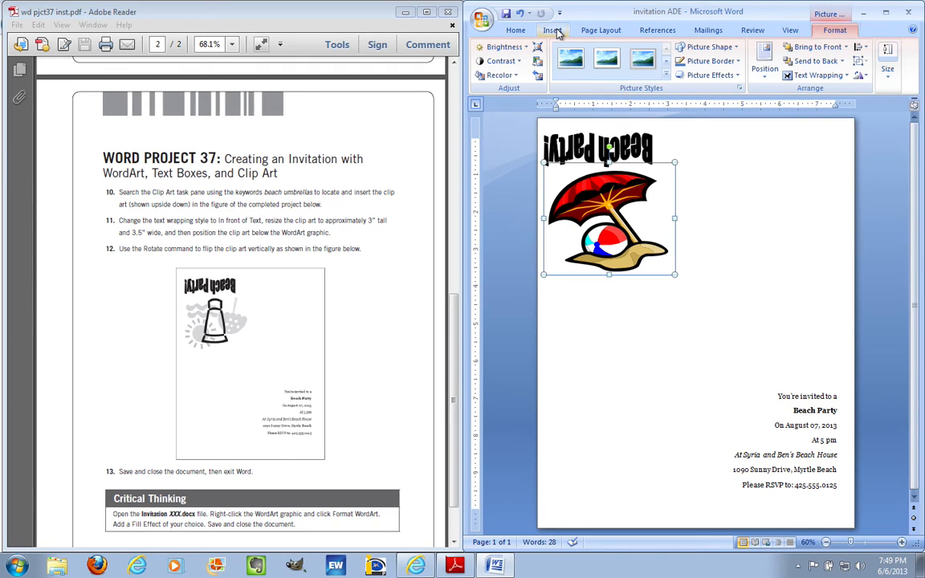
click(600, 30)
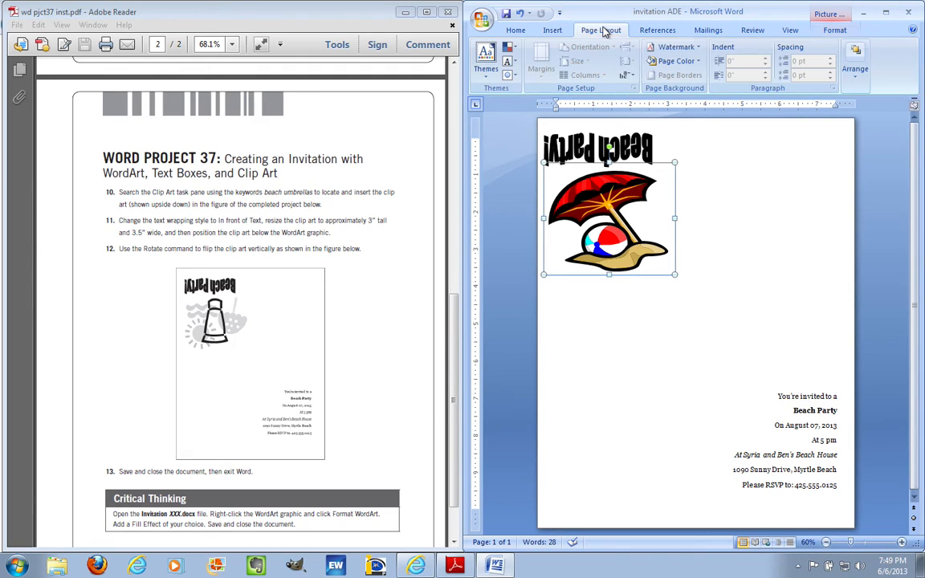
click(859, 71)
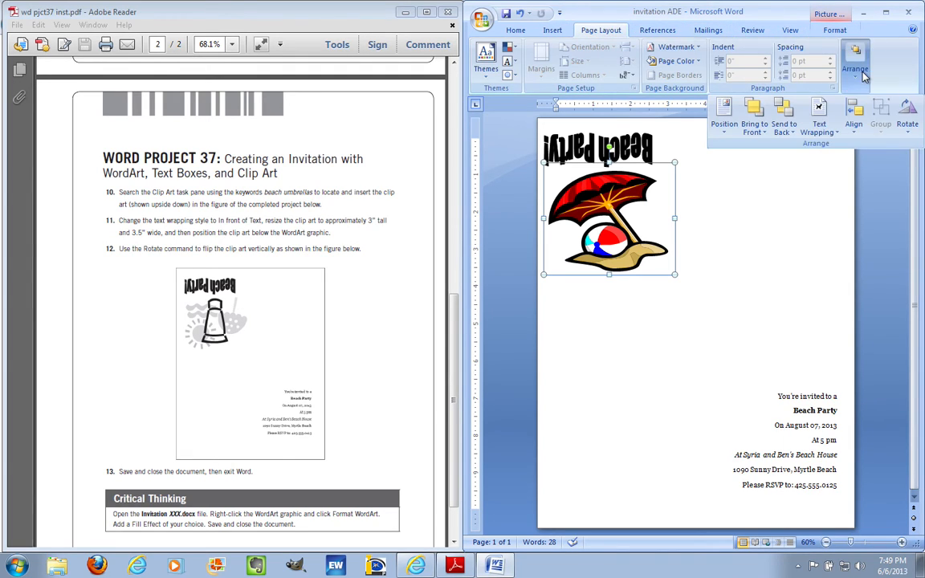
click(908, 122)
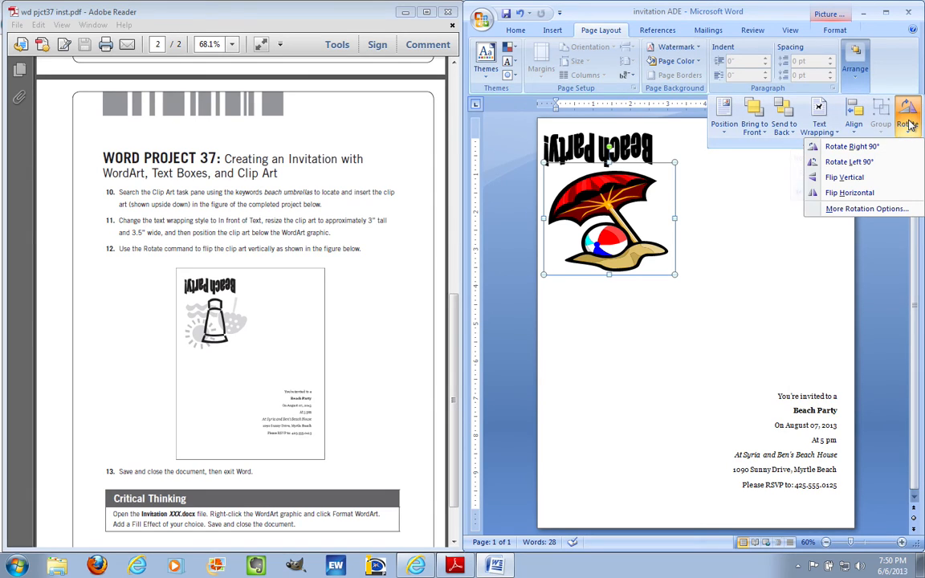
click(847, 180)
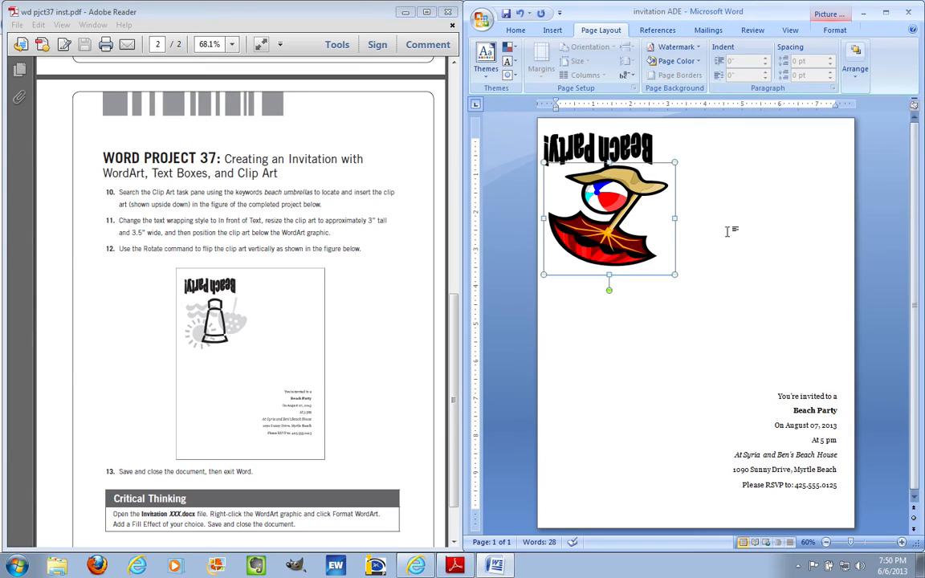
drag(623, 218, 619, 227)
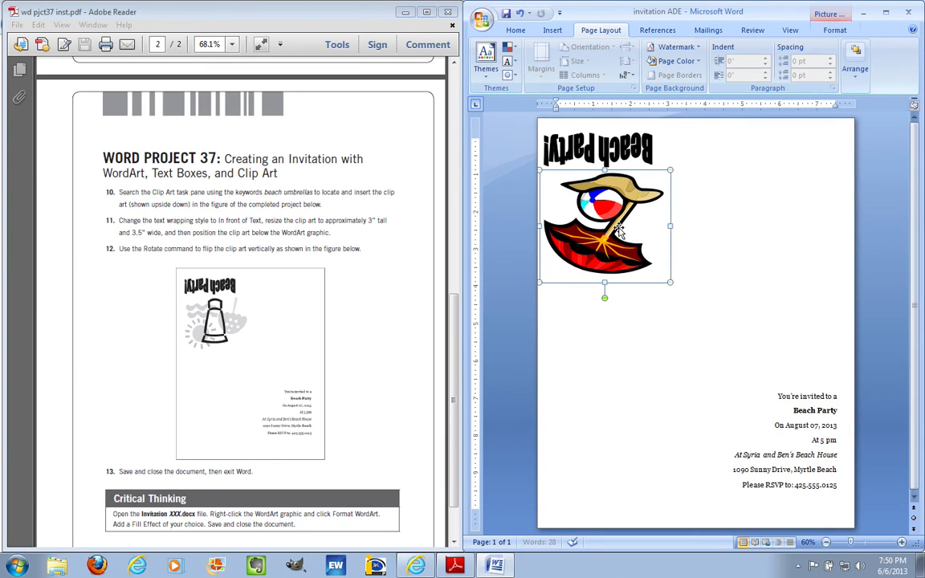
click(695, 219)
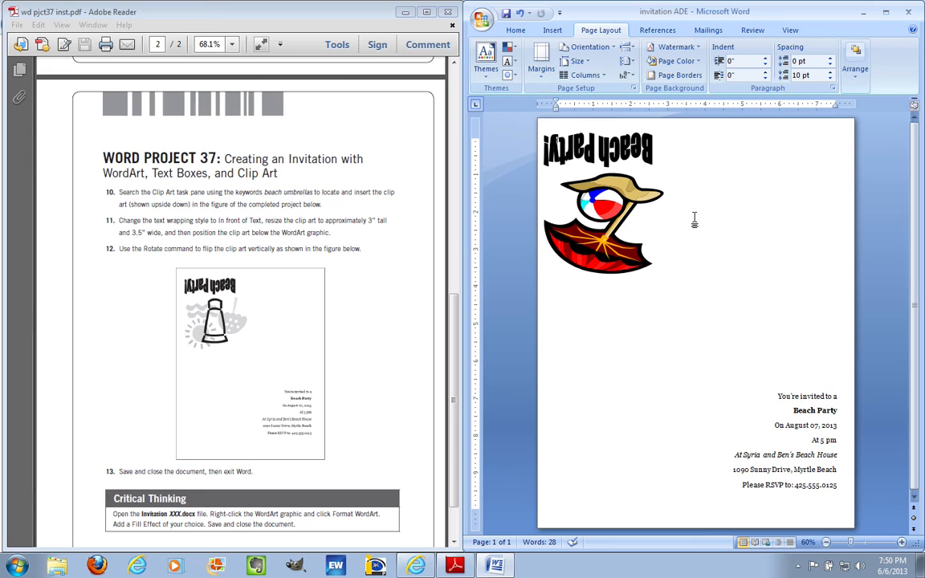
Switch to Adobe Reader and review the project instructions from page 1 against the finished invitation
click(391, 288)
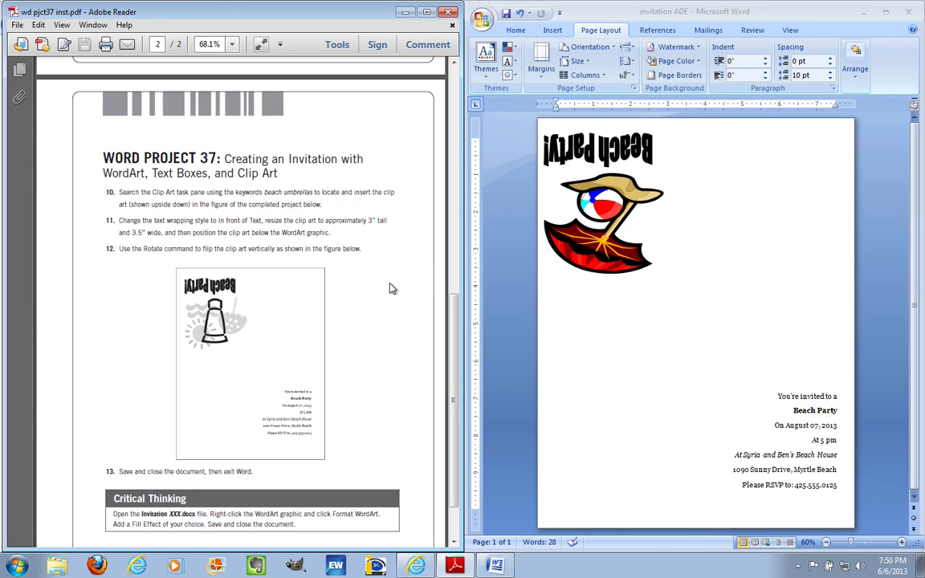
scroll(391, 288, up, 10)
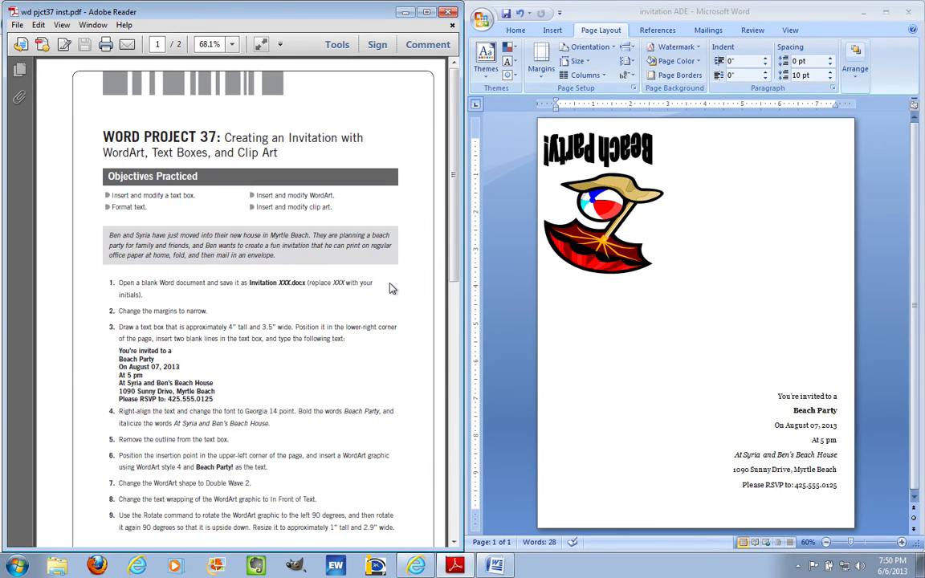